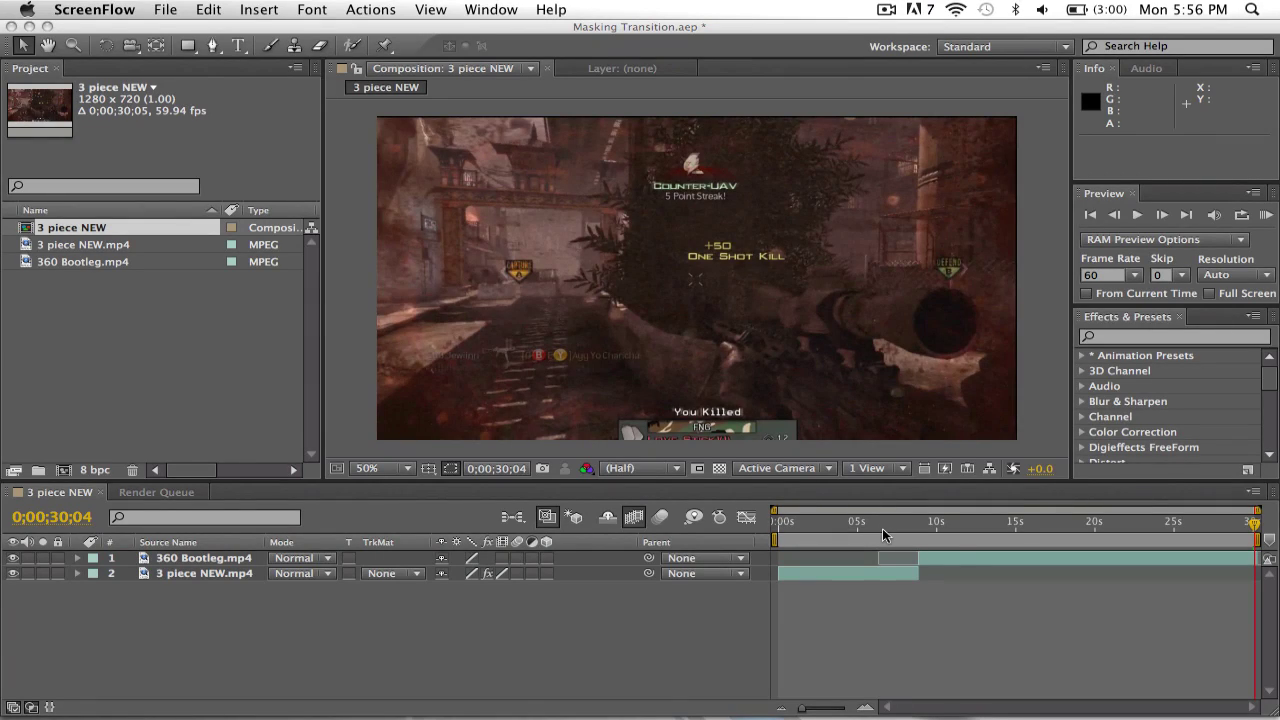
Step: Scrub the timeline through the footage to 0;00;07;24, where the clips change
click(885, 530)
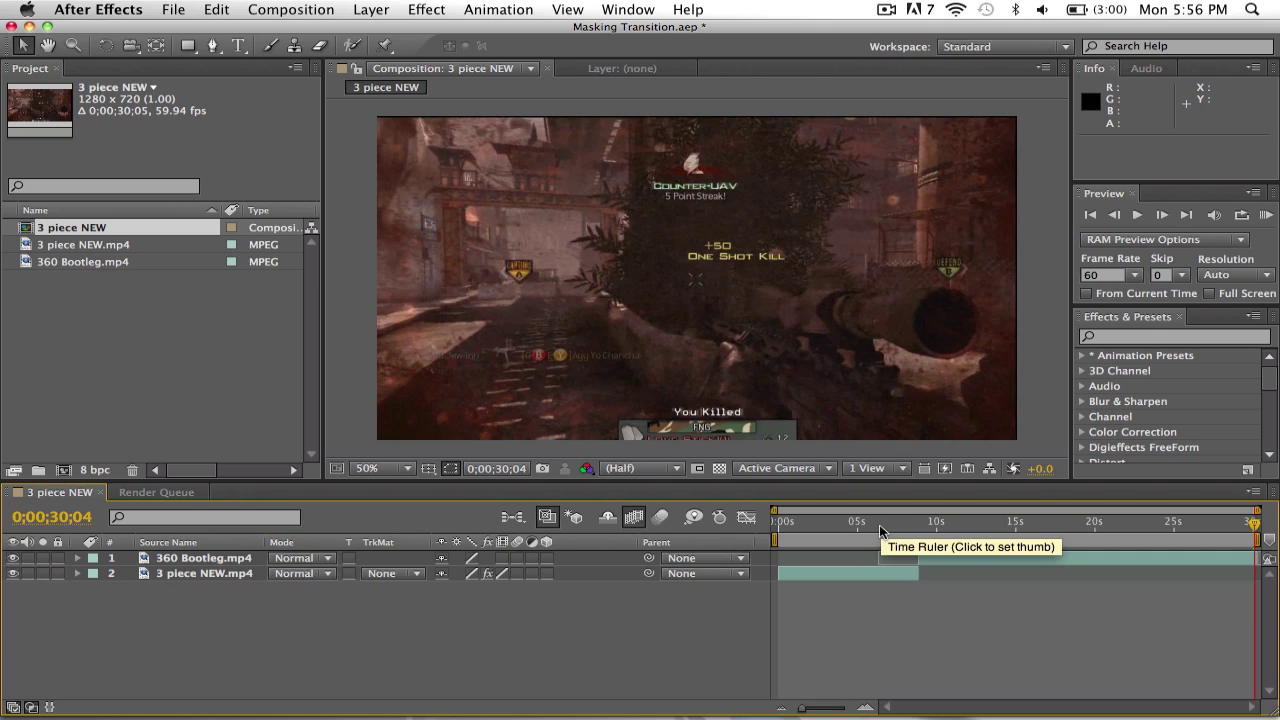
drag(881, 530, 849, 530)
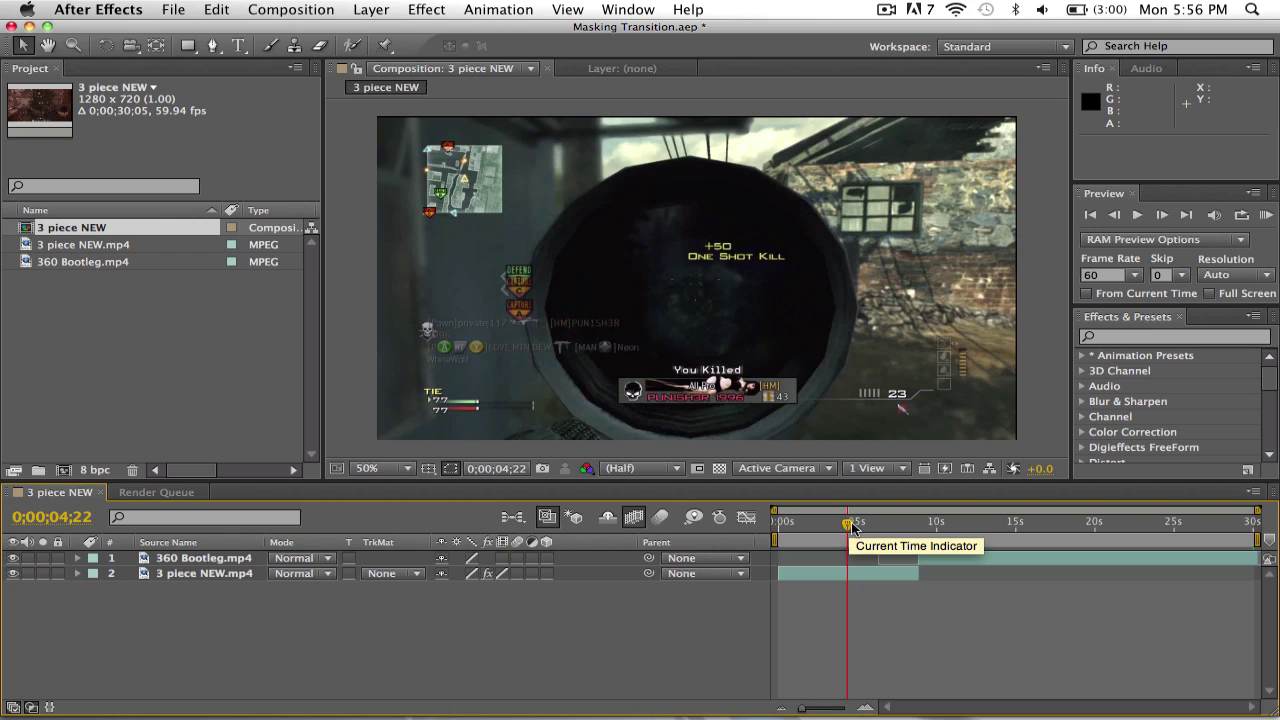
drag(852, 530, 898, 535)
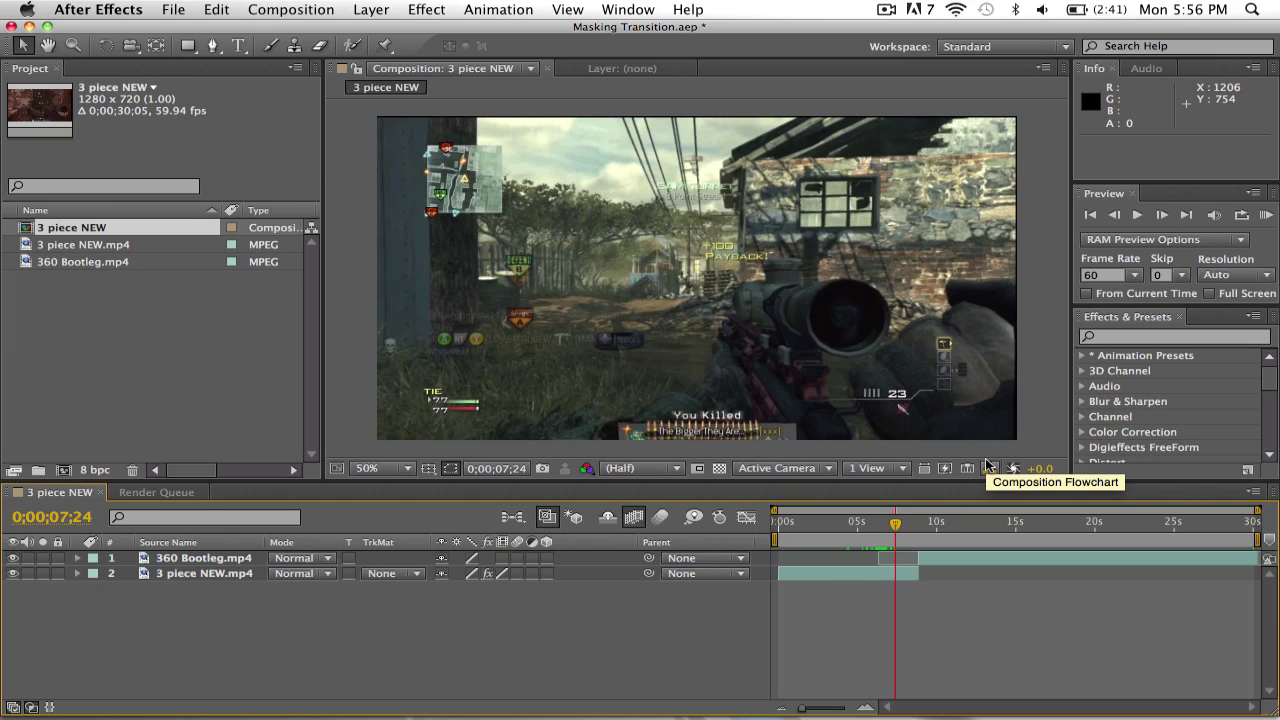
Step: Slide the 360 Bootleg.mp4 layer earlier so its In point is 0;00;07;42
click(987, 466)
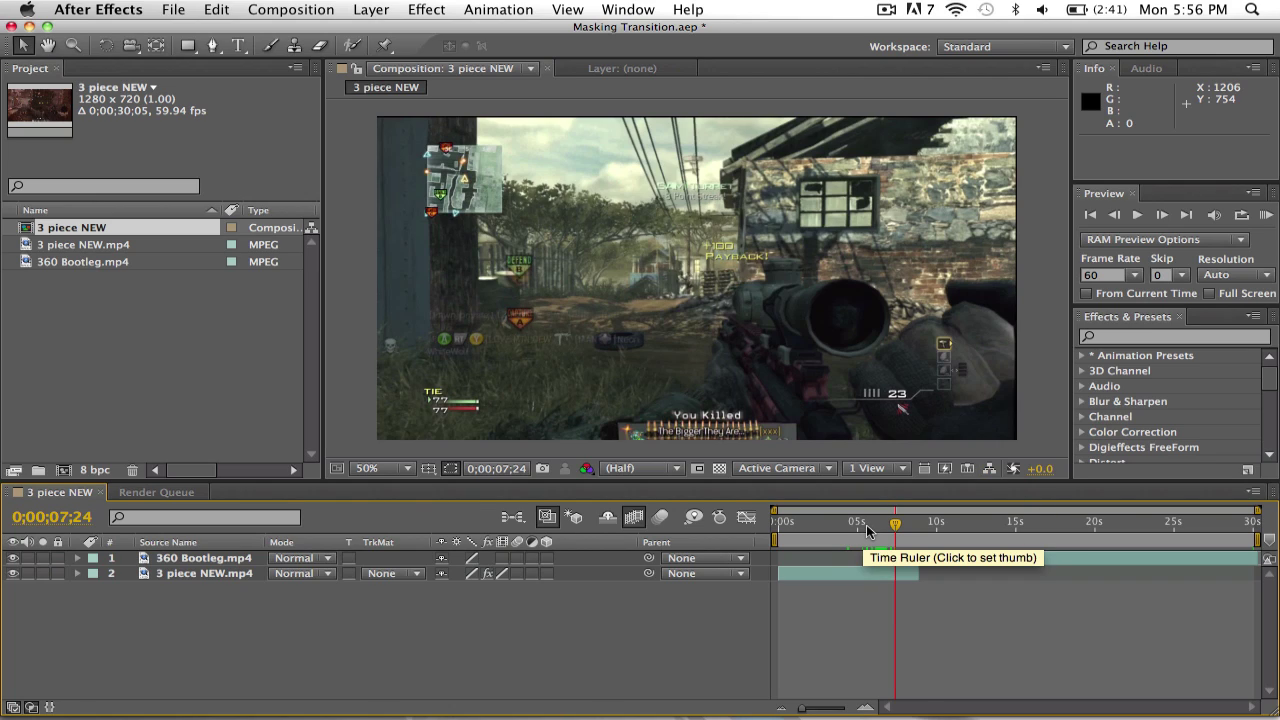
mouse_move(868, 530)
mouse_down()
mouse_move(806, 528)
mouse_move(900, 524)
mouse_up()
click(938, 560)
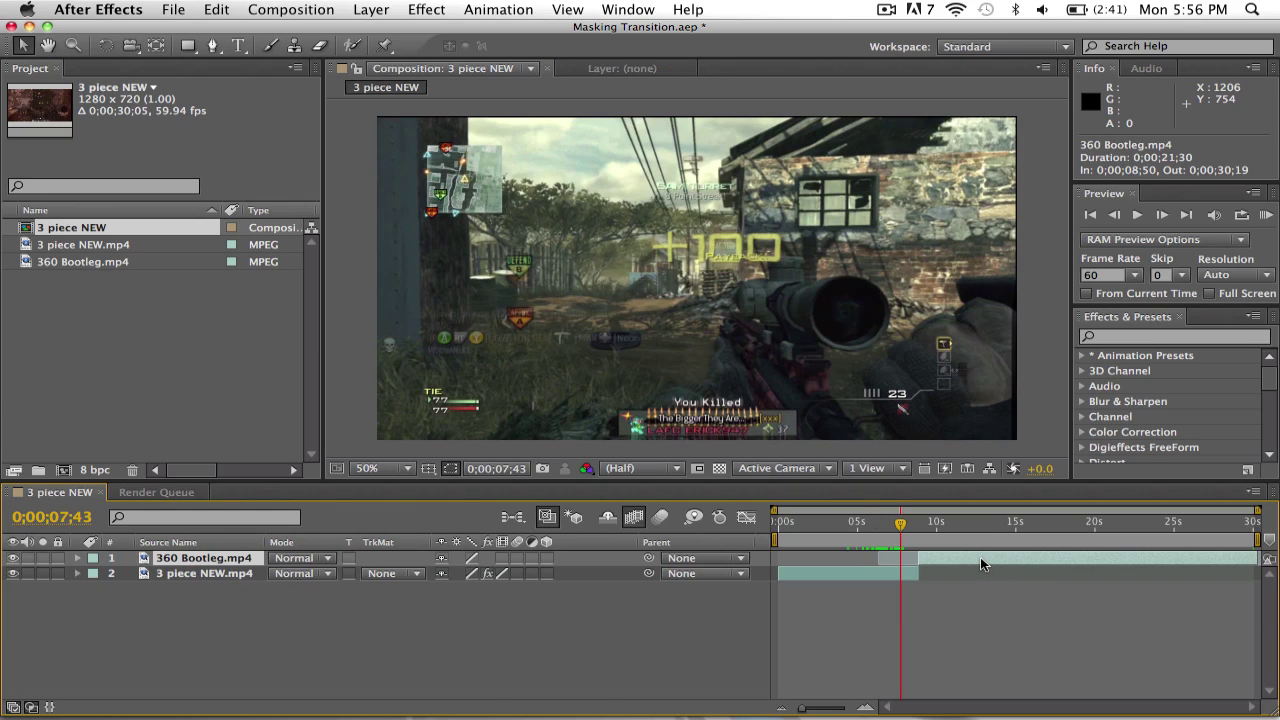
drag(980, 563, 962, 557)
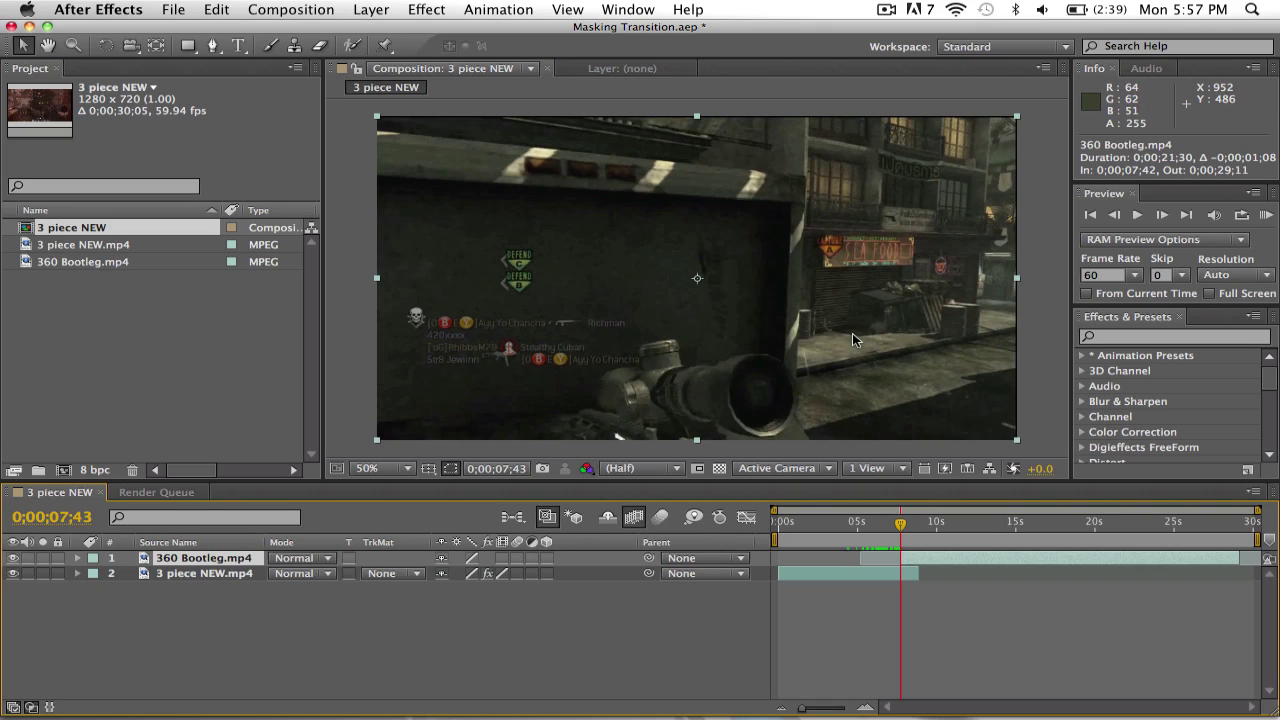
Step: Duplicate the 360 Bootleg layer and freeze the top copy on the current frame
key(ctrl+d)
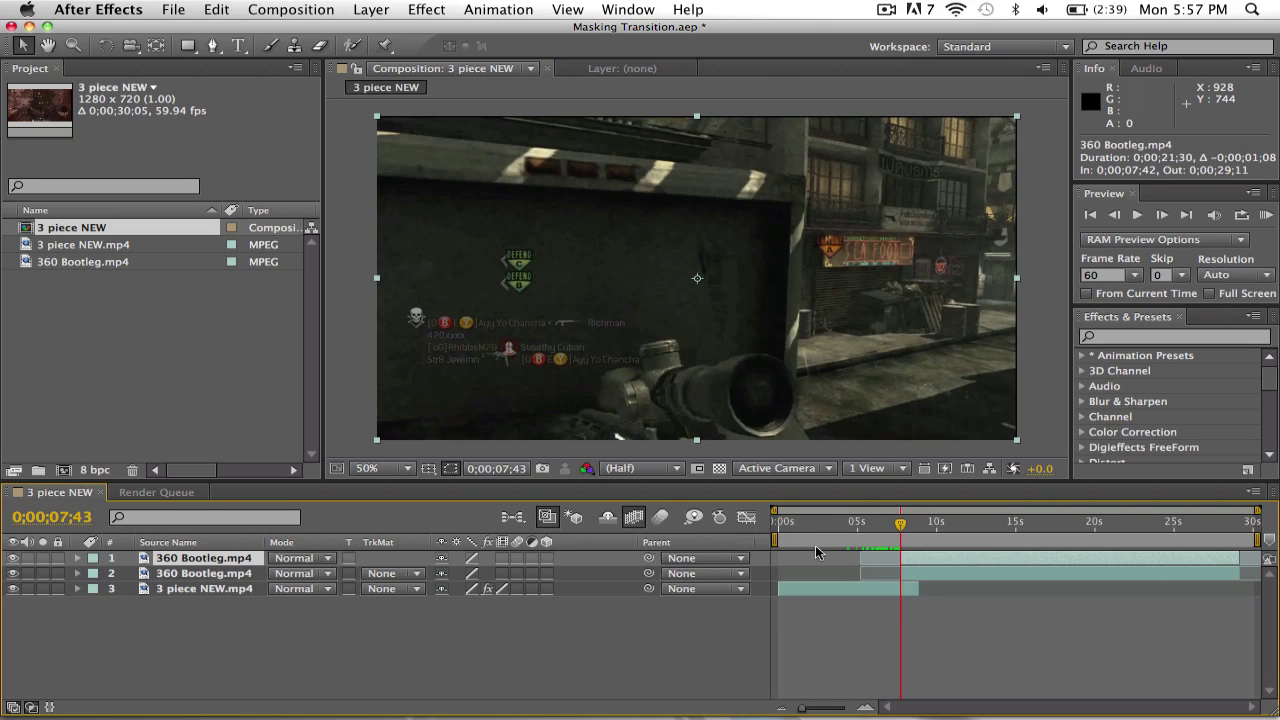
click(376, 9)
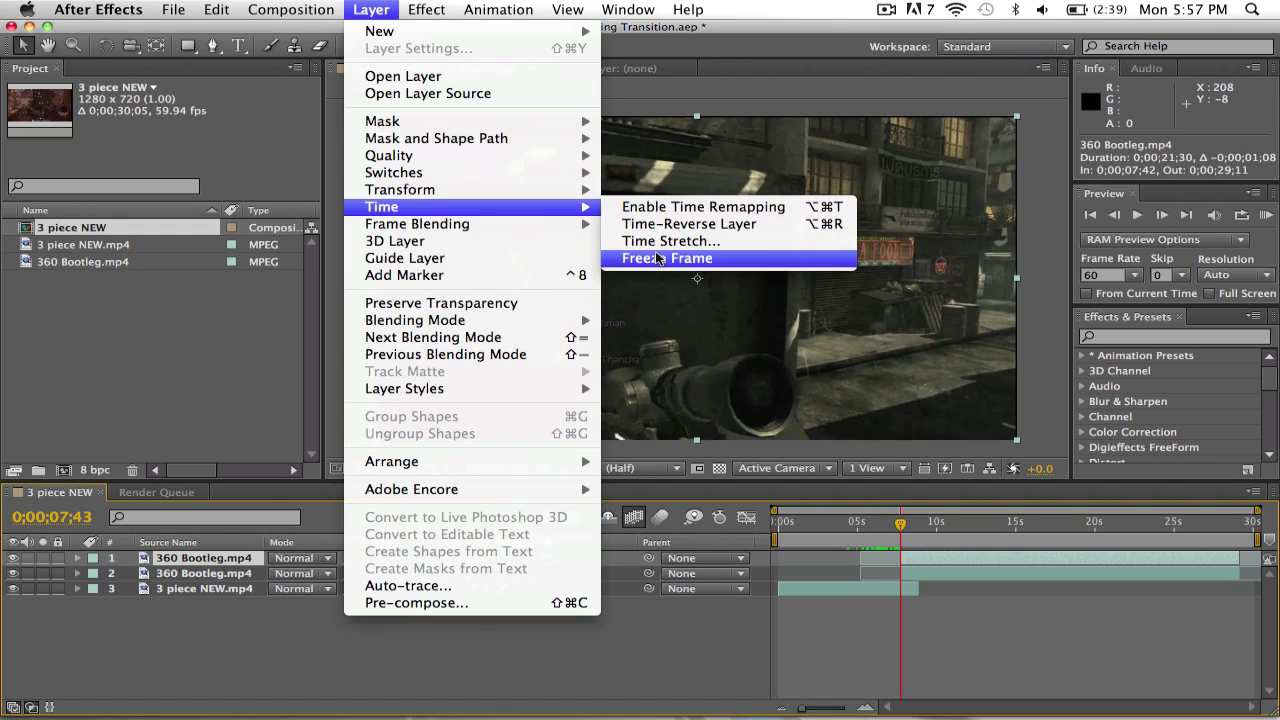
click(662, 258)
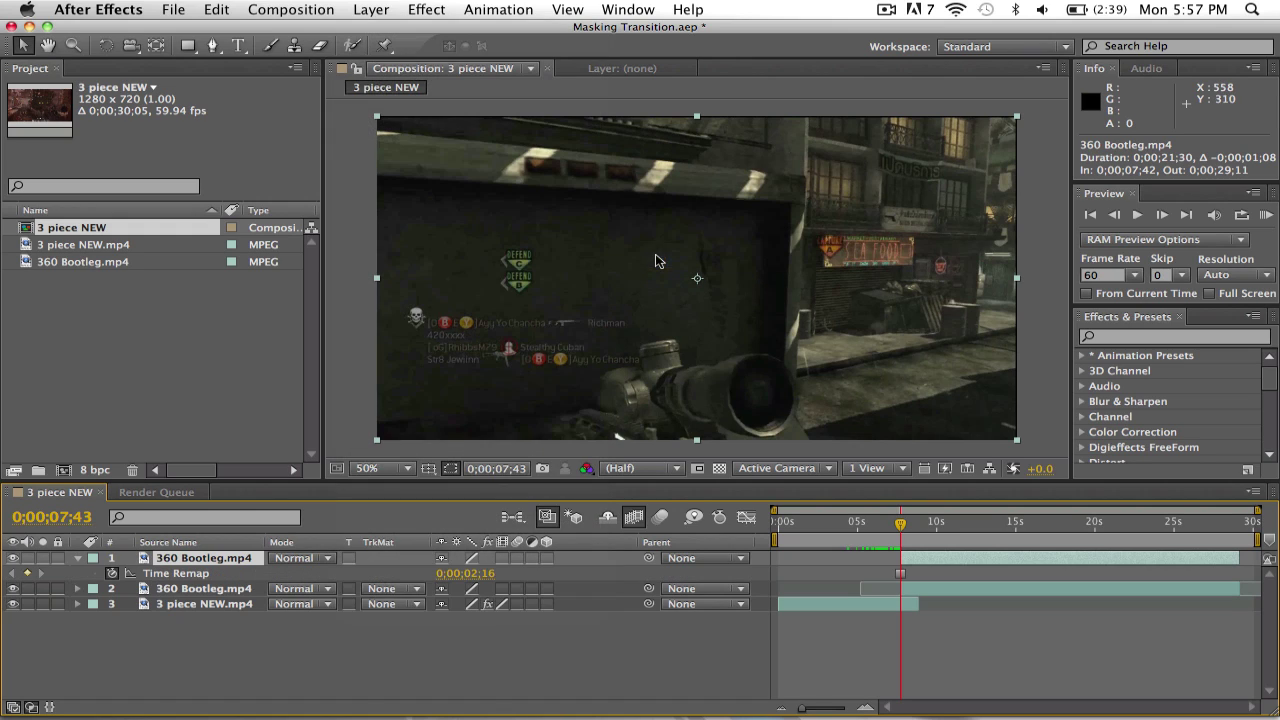
Step: Begin a Pen mask at the frame's right edge, tracing along the rifle top and scope
click(212, 46)
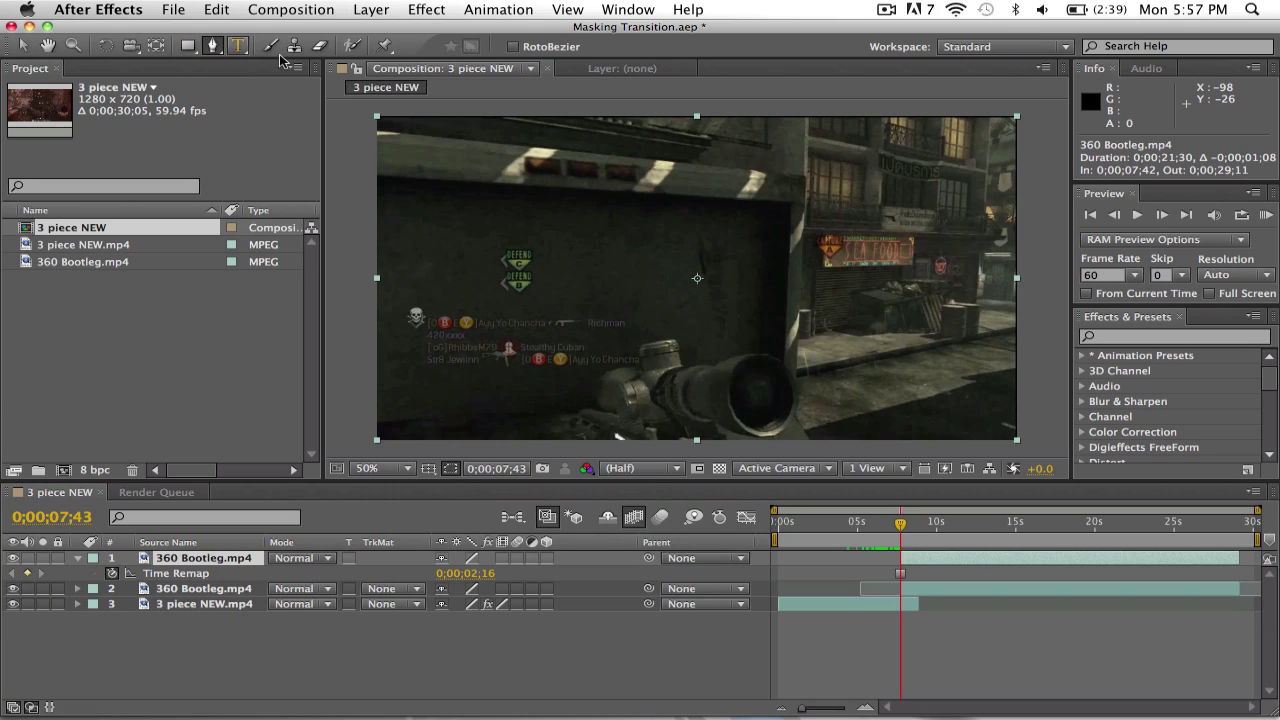
click(1011, 325)
click(802, 367)
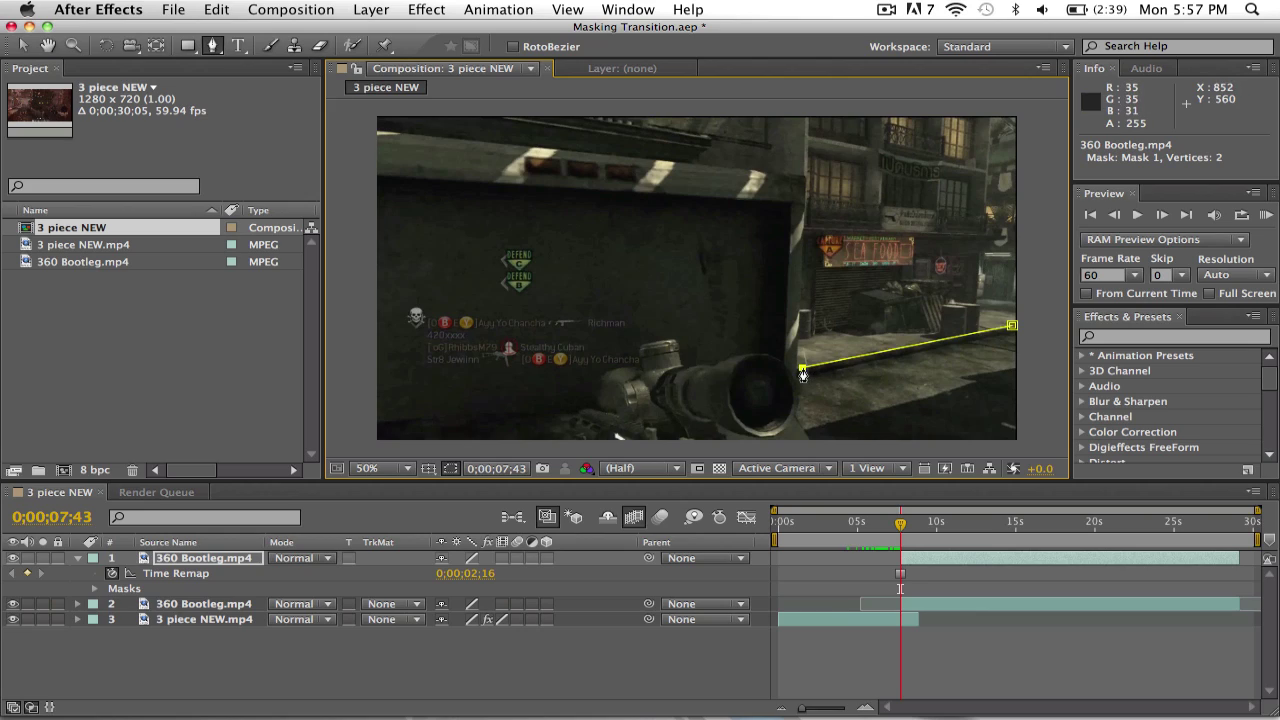
click(762, 352)
click(723, 358)
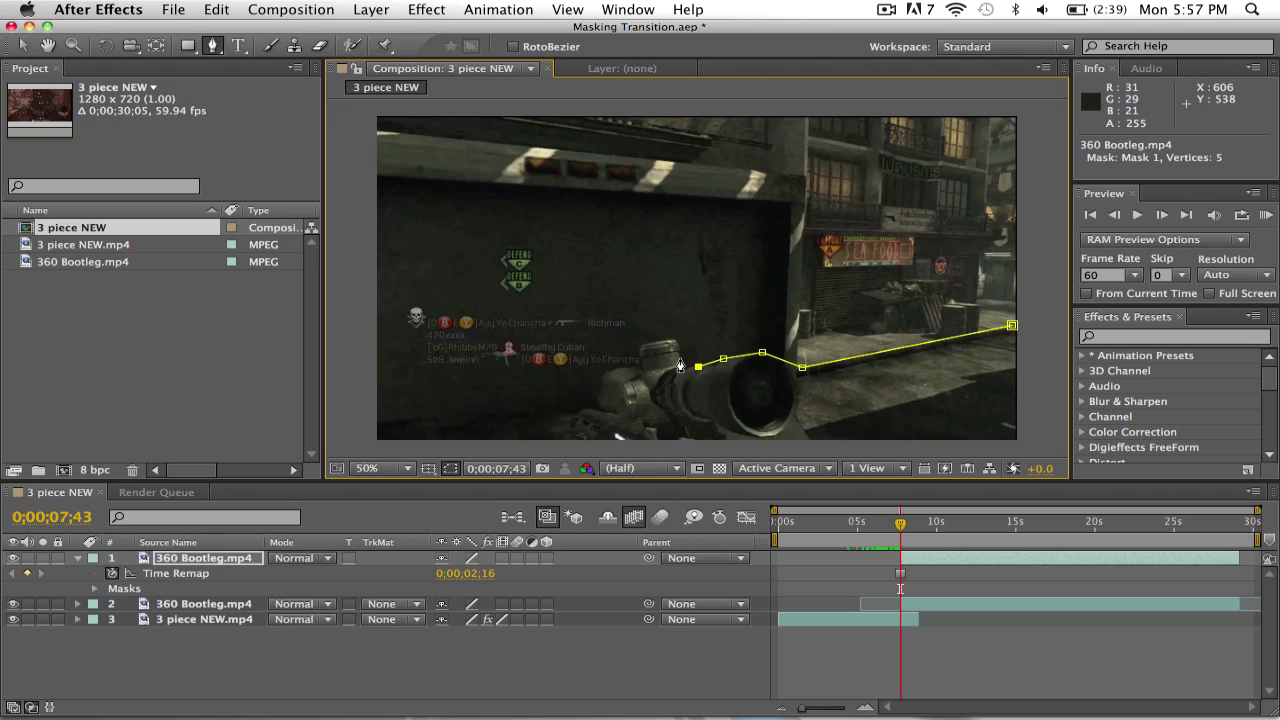
click(679, 357)
click(652, 341)
click(641, 361)
click(620, 368)
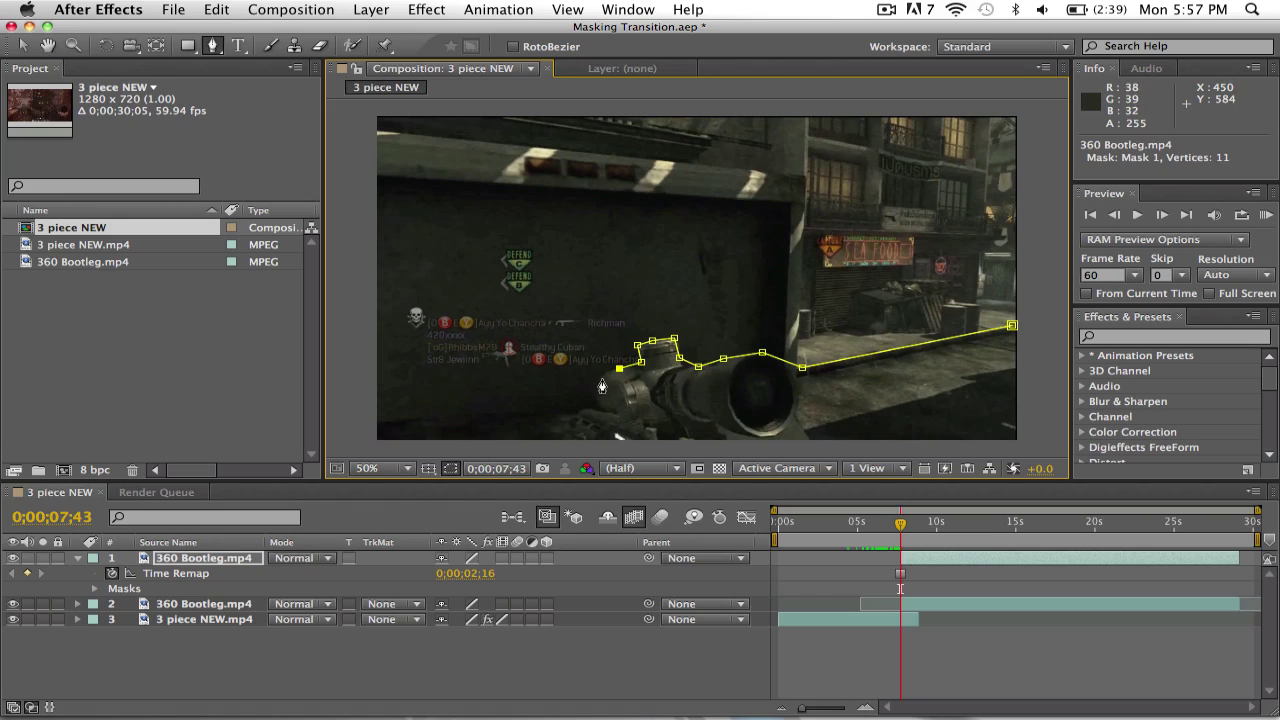
Step: Continue the mask down the rifle to the bottom-right corner and close it
click(601, 378)
click(580, 411)
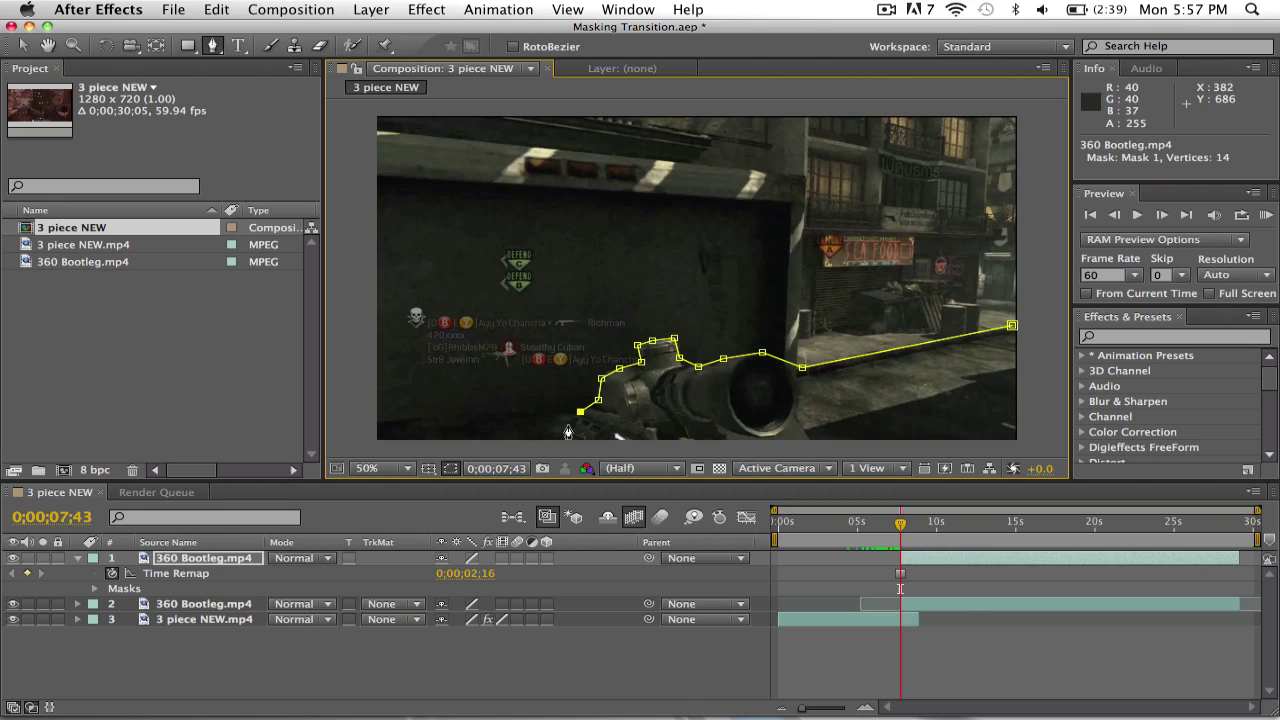
click(568, 424)
click(577, 433)
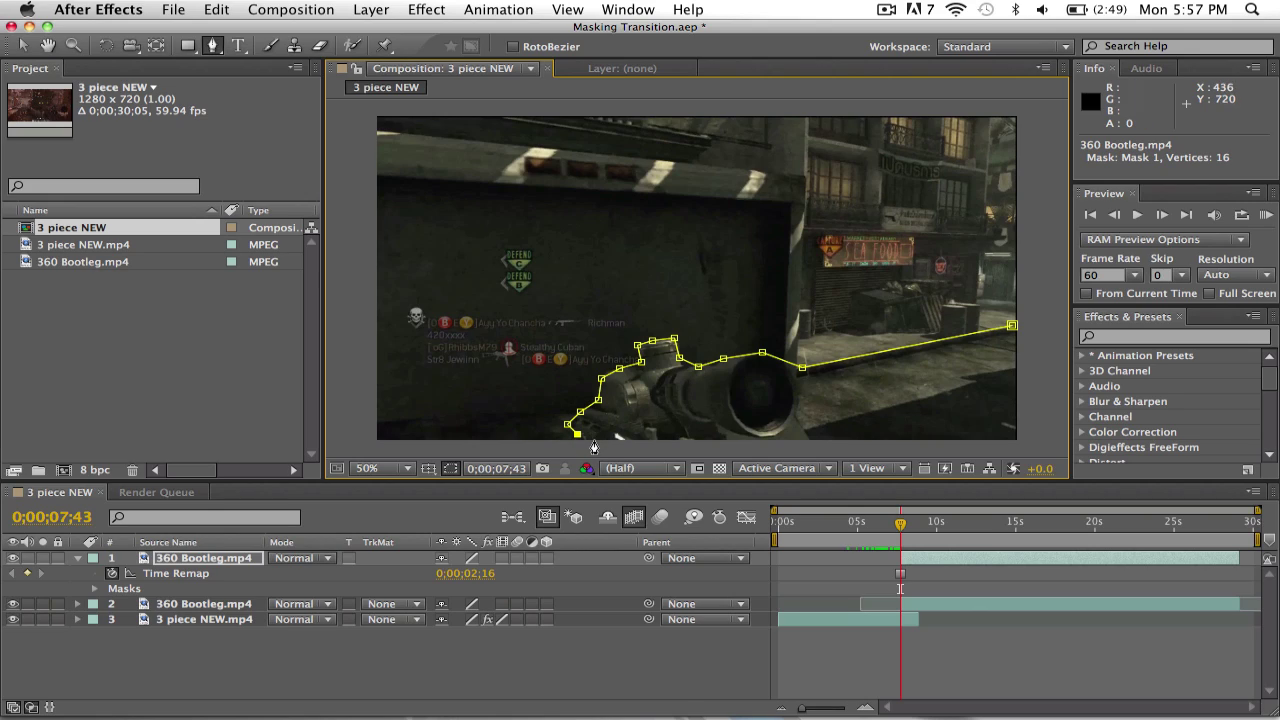
click(581, 448)
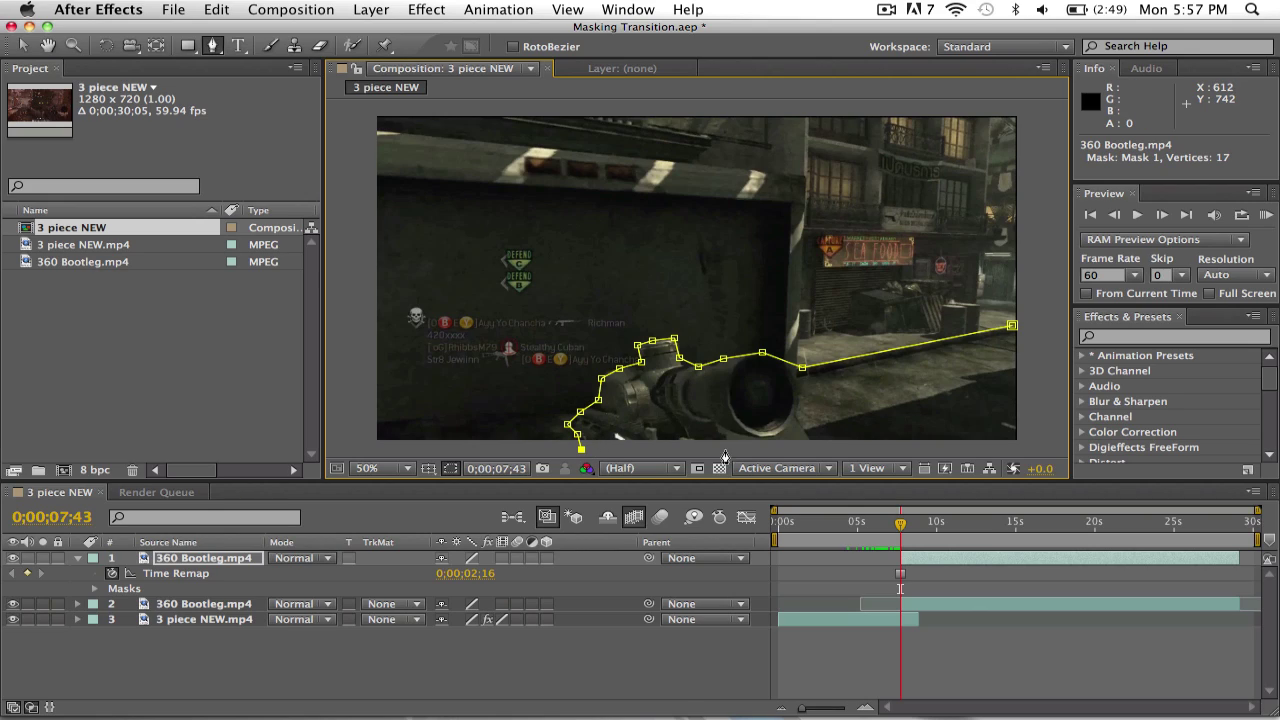
click(1015, 449)
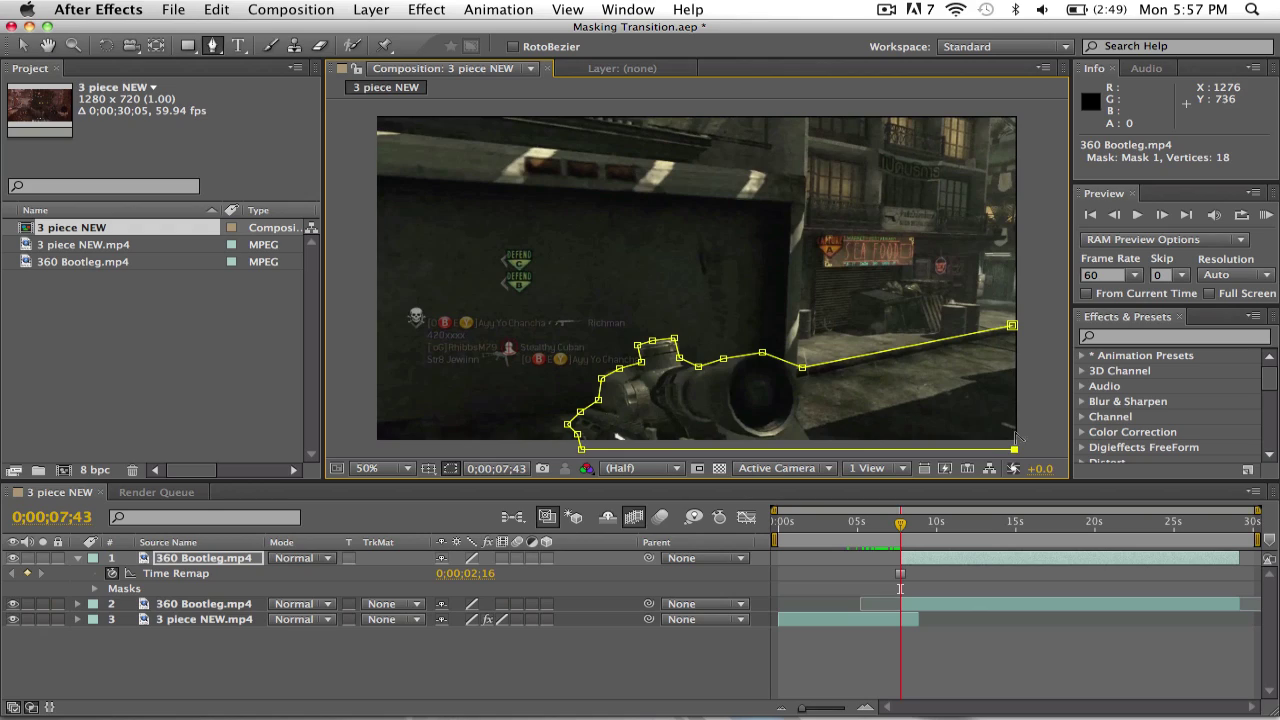
click(1012, 326)
click(946, 605)
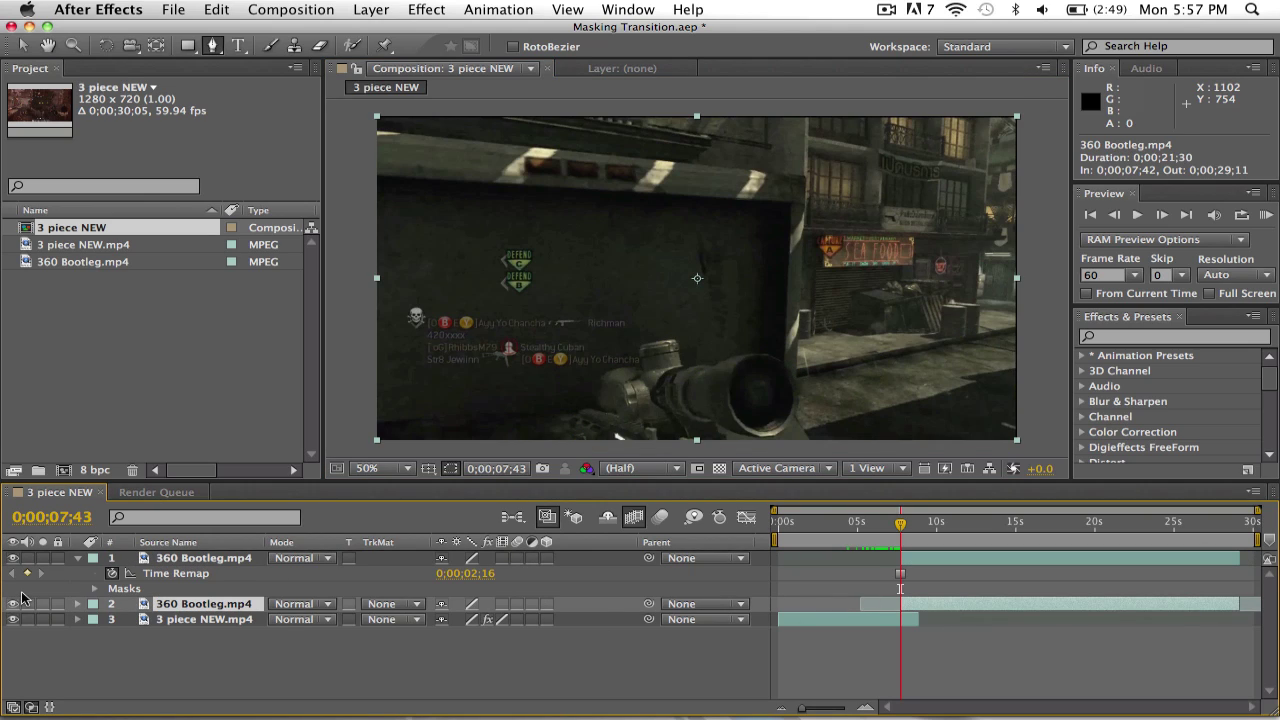
Step: Hide the duplicate layer and keyframe the masked rifle layer's Position lowered at 7;43
click(13, 604)
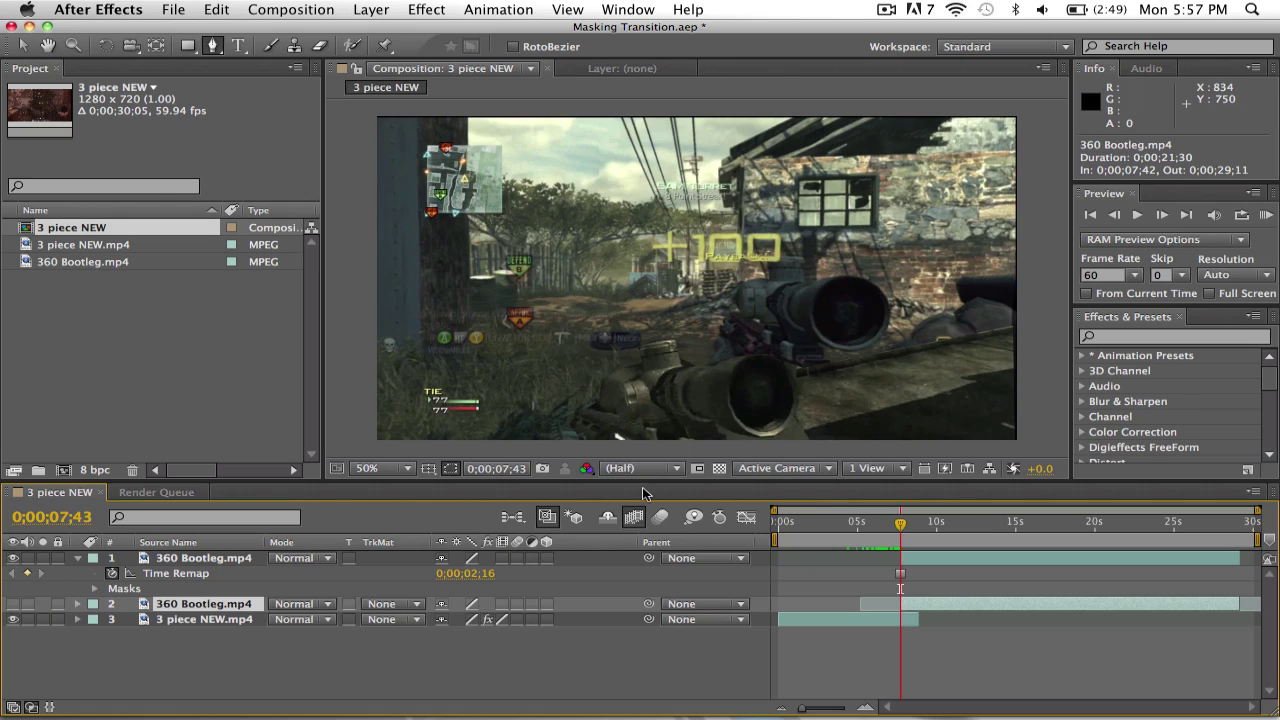
click(918, 558)
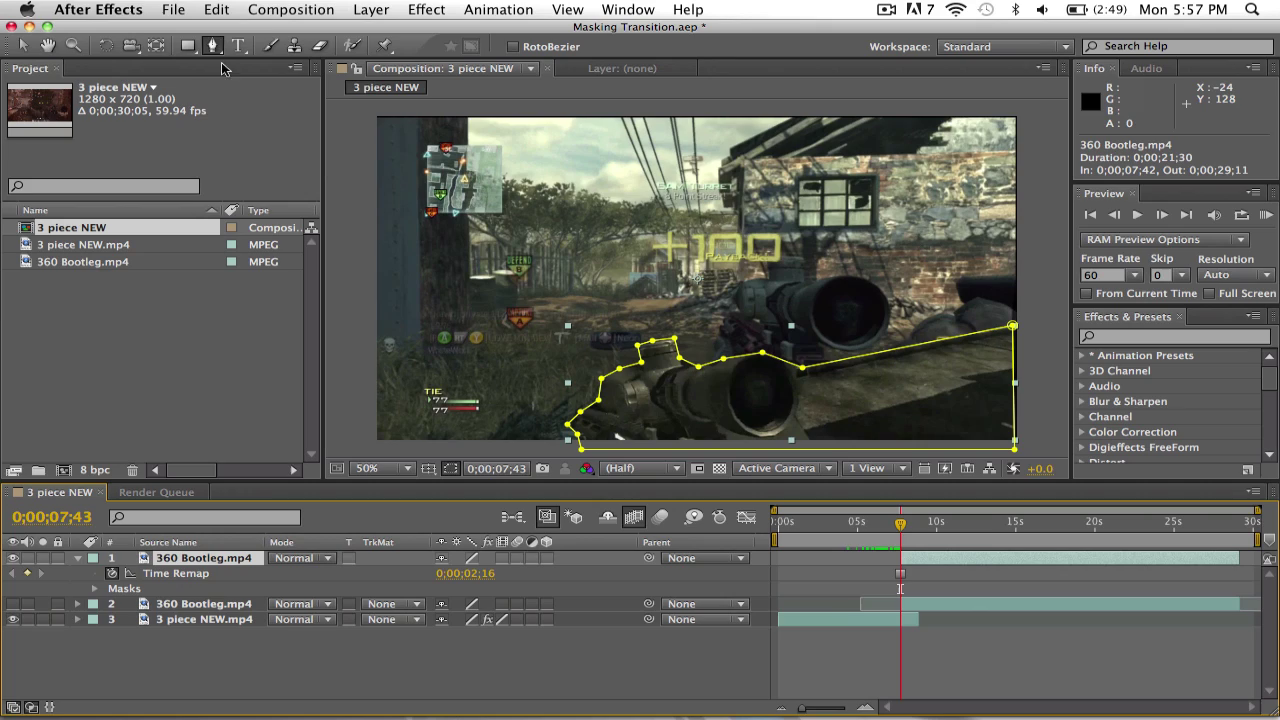
click(24, 44)
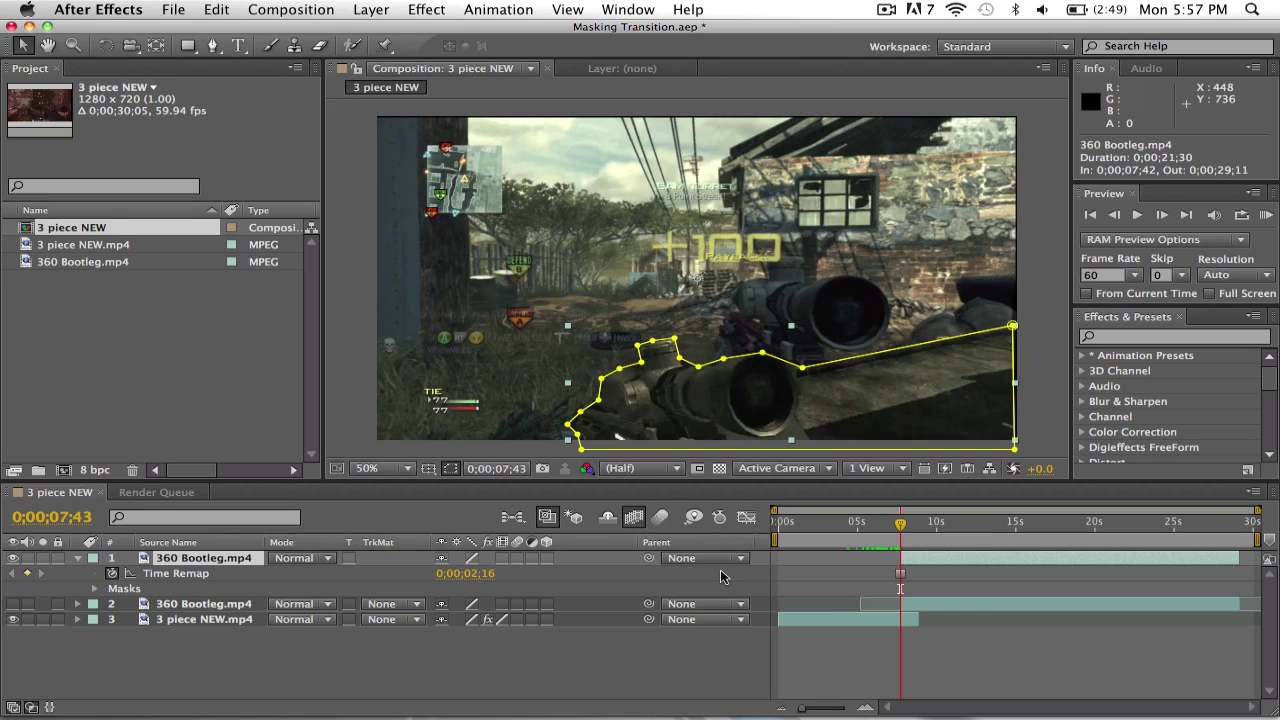
key(p)
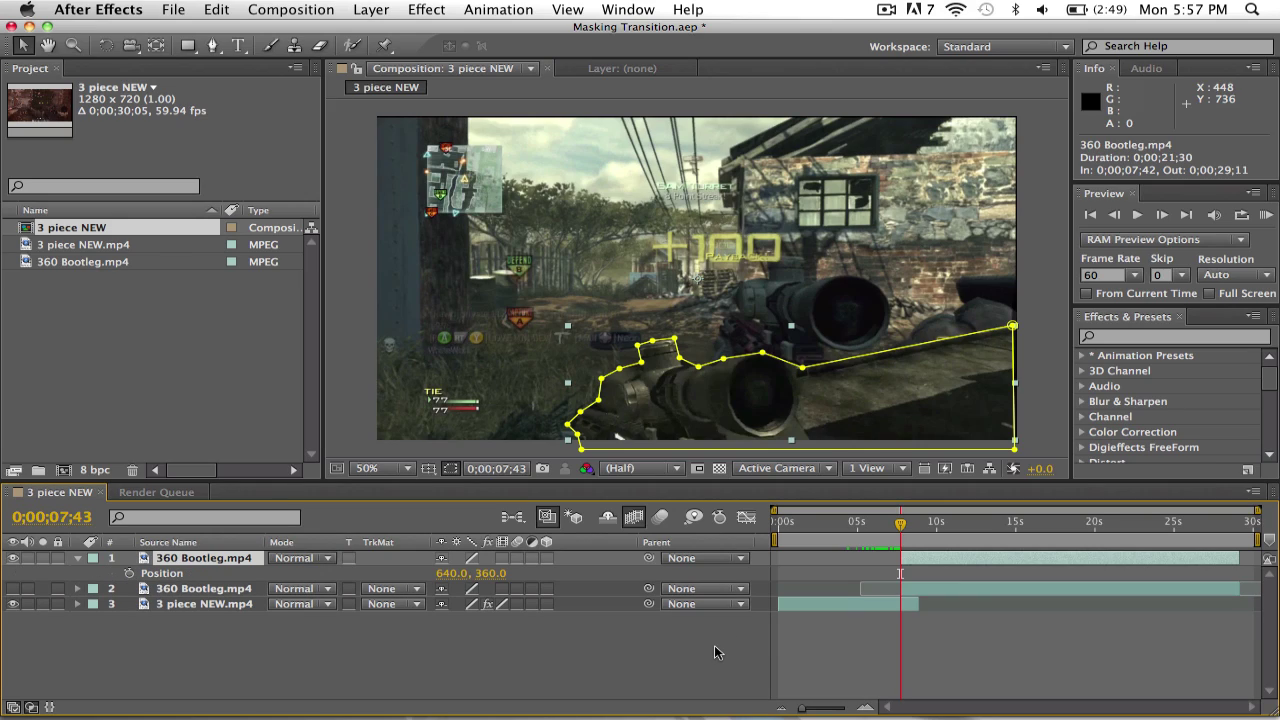
click(129, 573)
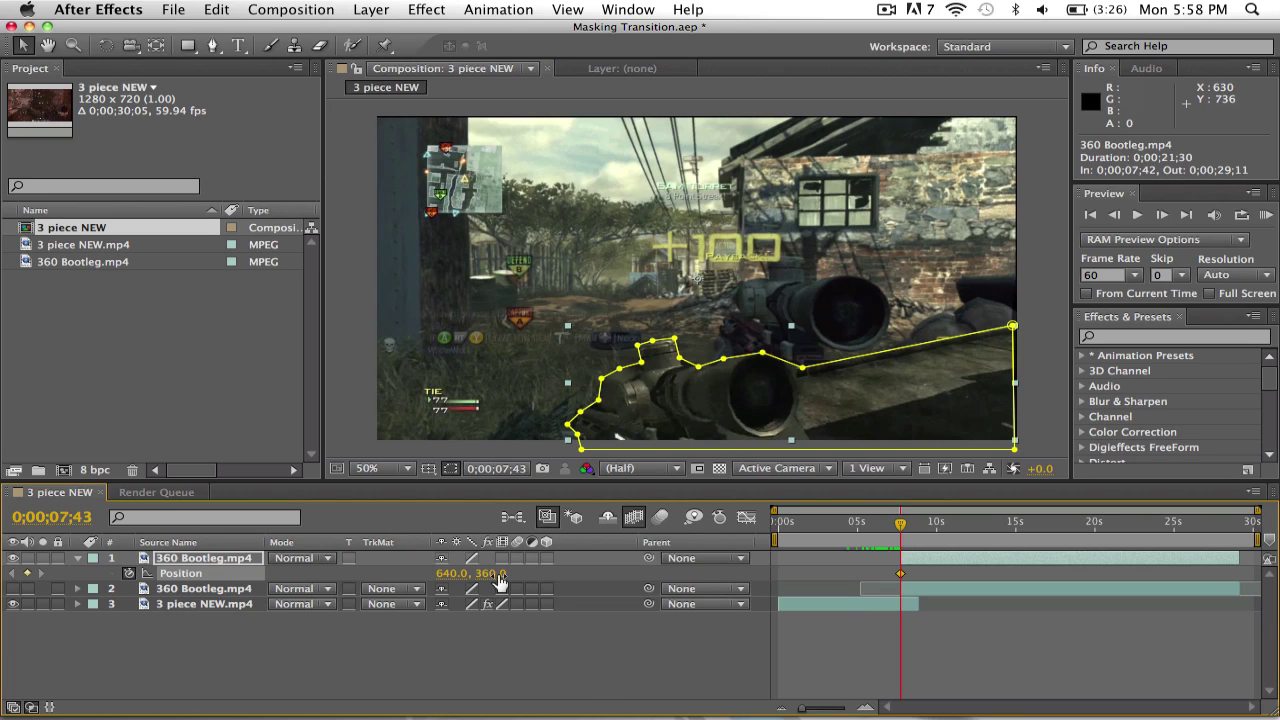
drag(491, 573, 764, 568)
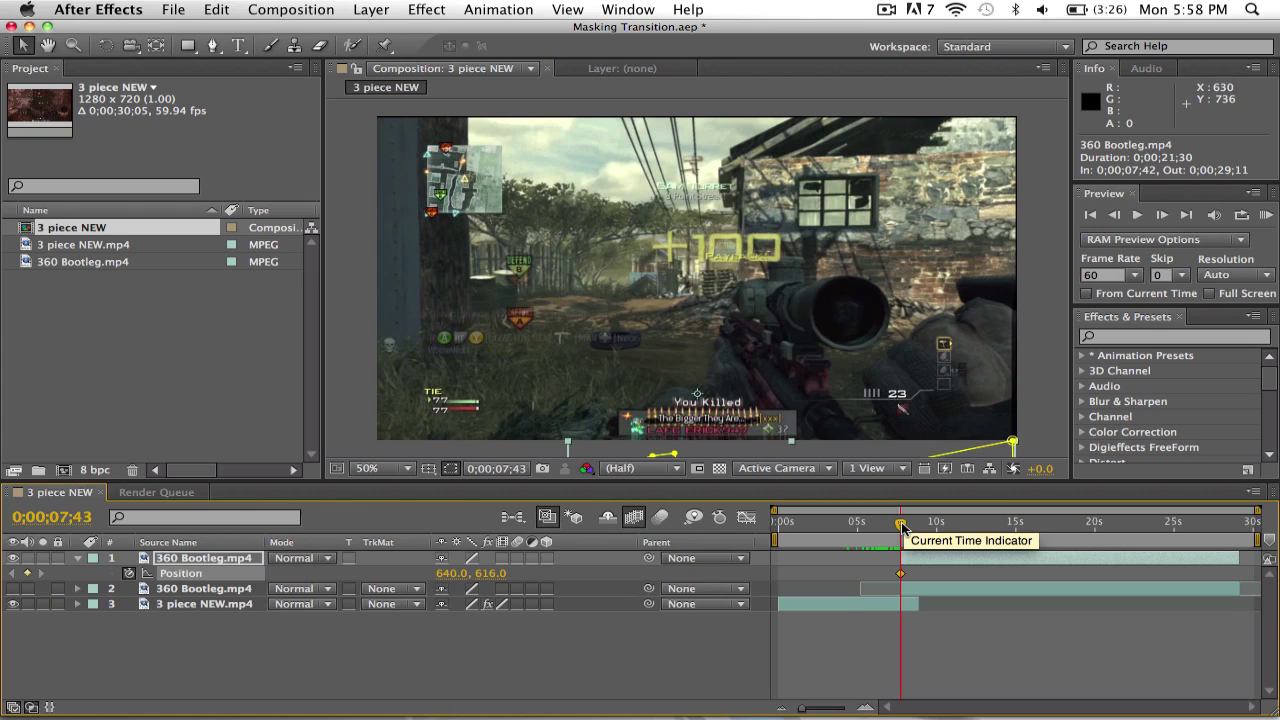
Step: At 8;43, set the rifle layer's Position Y to 360 for the second keyframe
drag(901, 527, 919, 527)
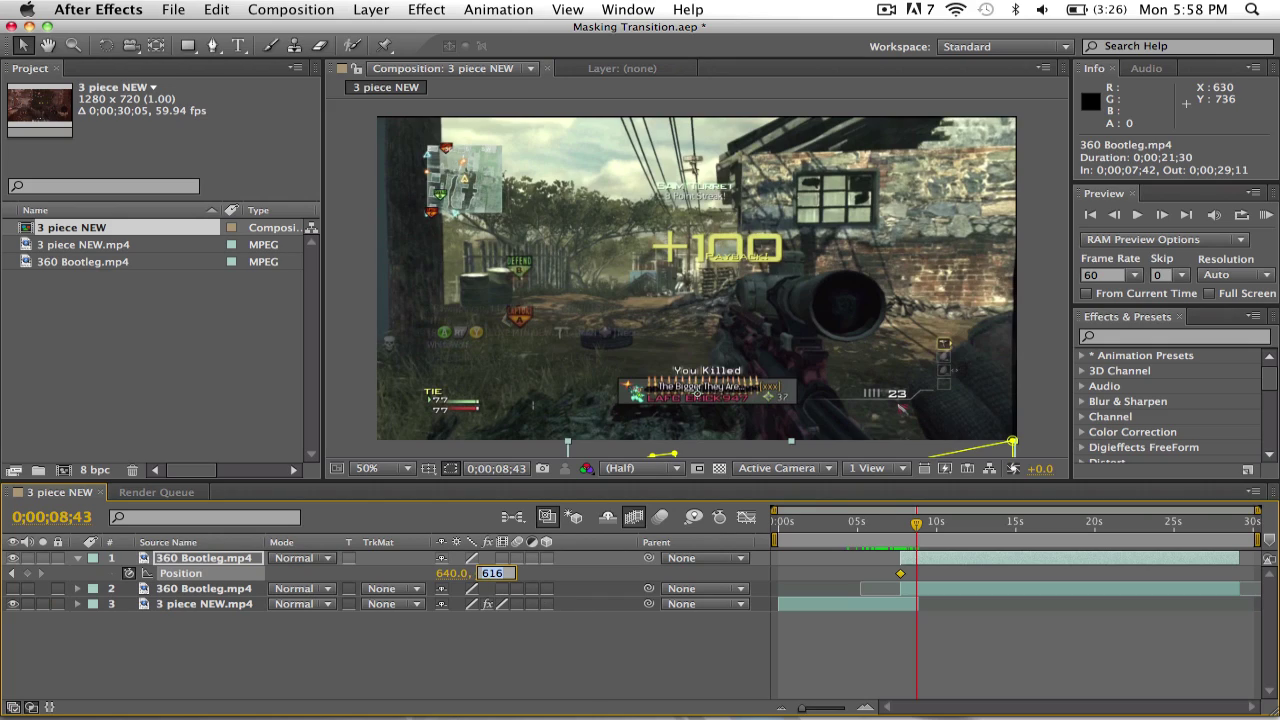
text(360)
click(572, 571)
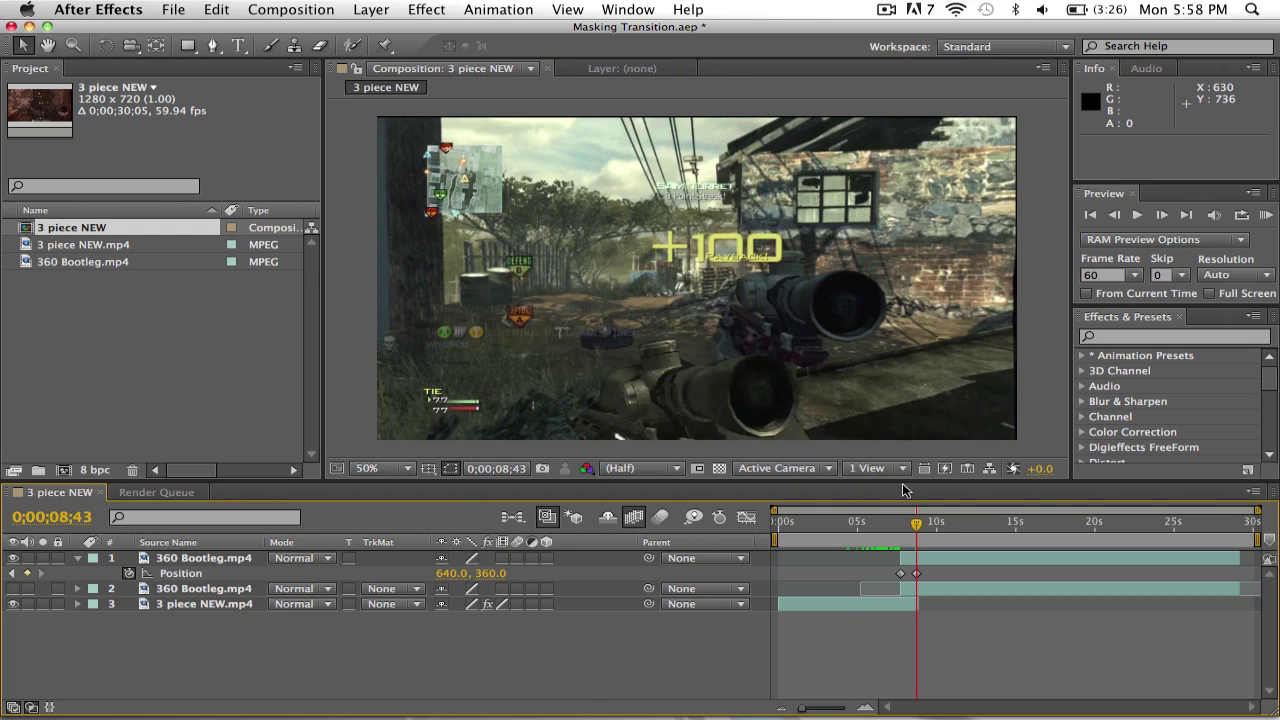
Step: Split the top 360 Bootleg layer at 8;43, delete the later half, and duplicate it
key(ctrl+shift+d)
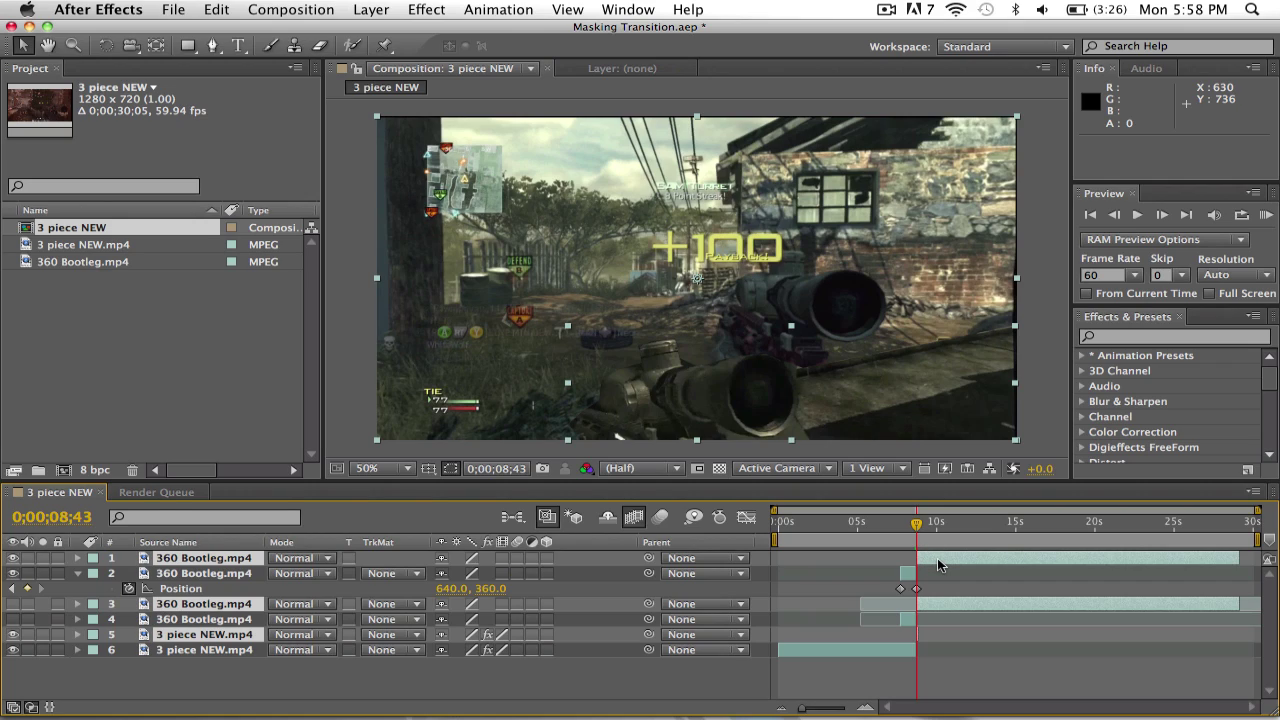
key(ctrl+z)
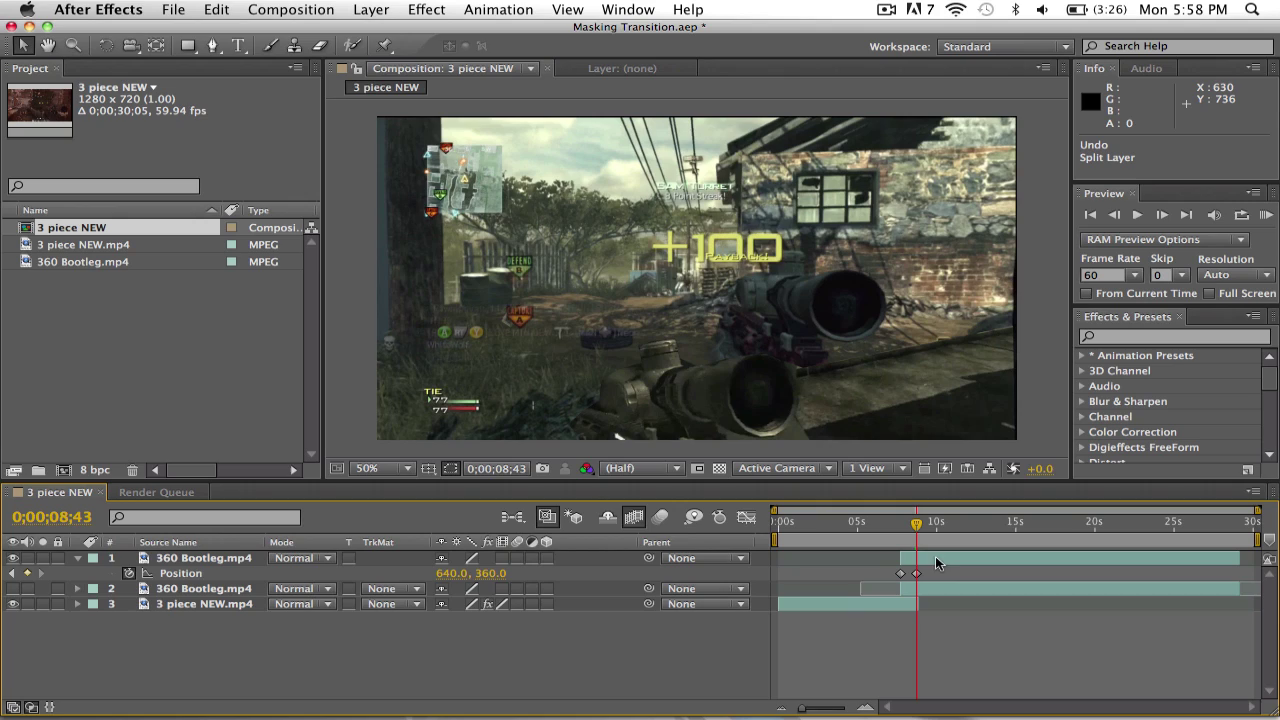
click(911, 562)
key(ctrl+shift+d)
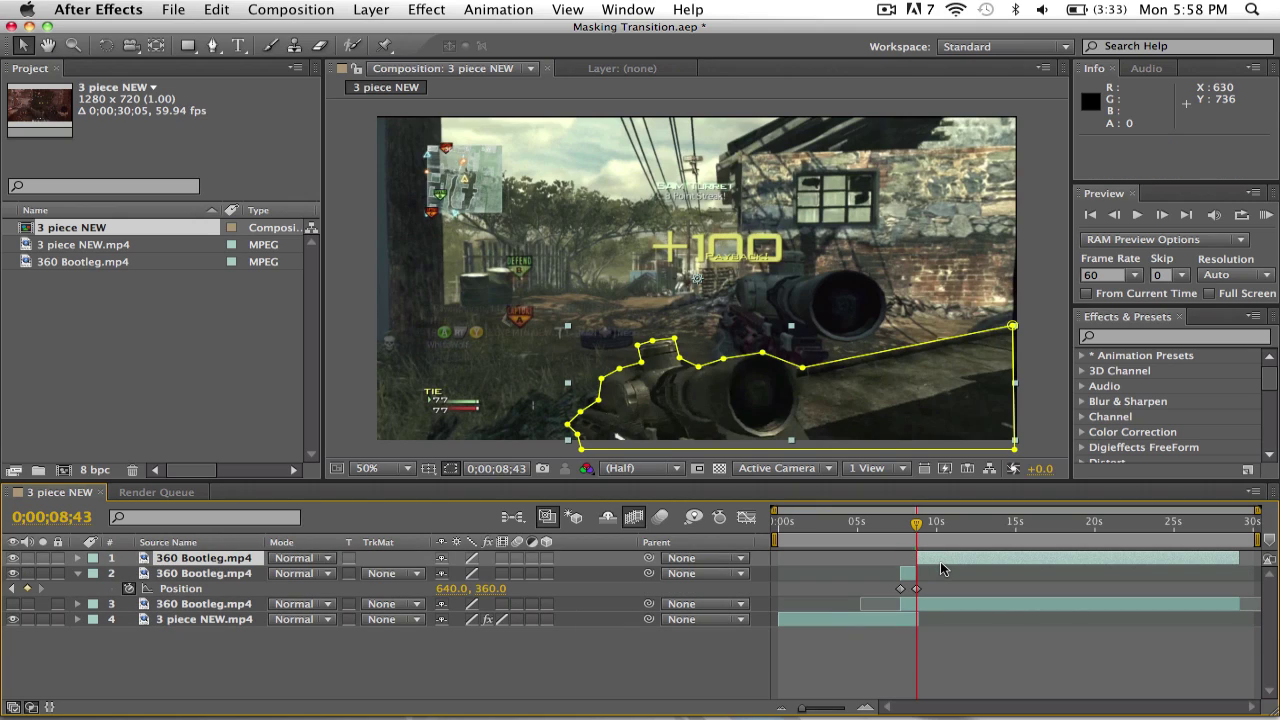
key(Delete)
click(905, 561)
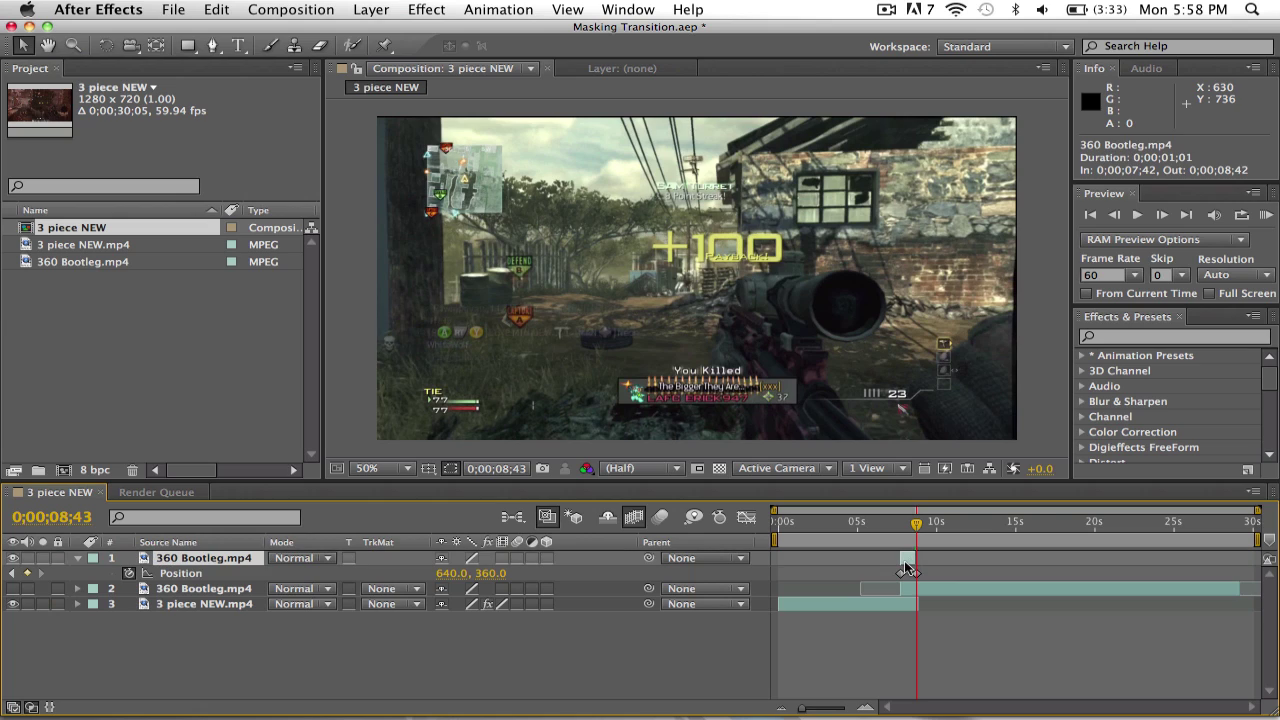
key(ctrl+d)
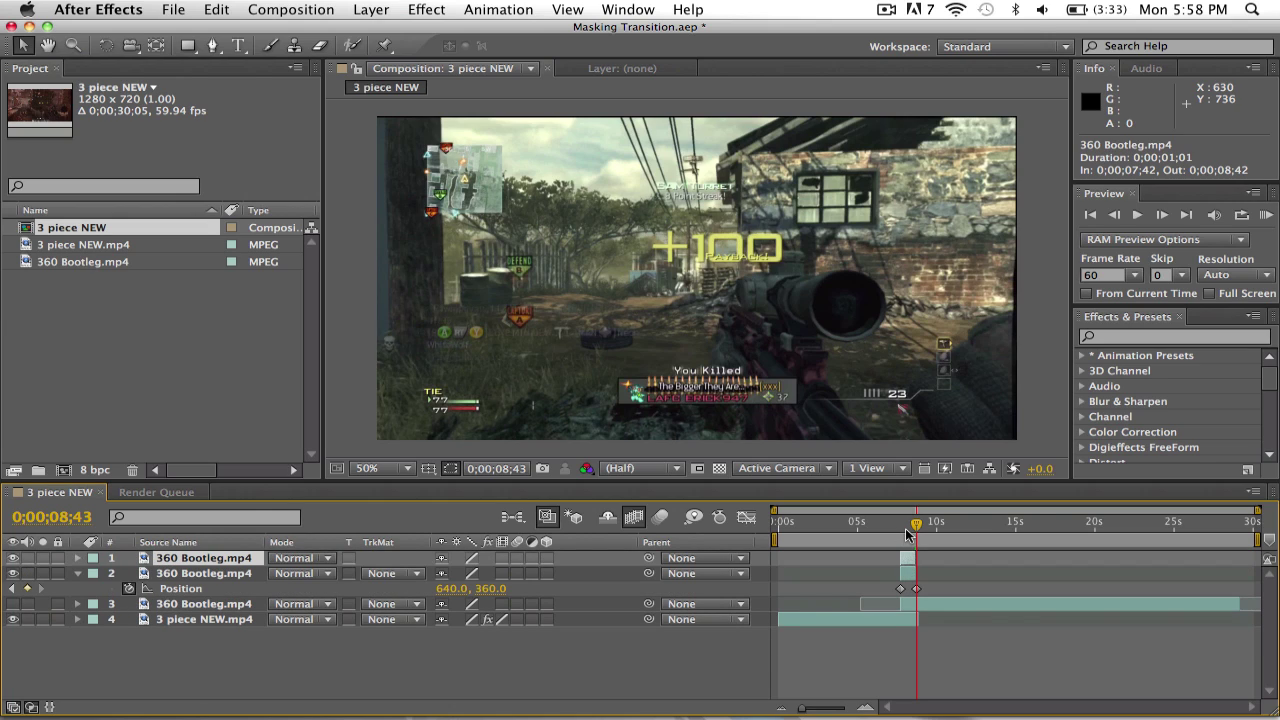
Step: Zoom the timeline around the transition and scrub the slide-up, ending at 8;22
drag(912, 528, 910, 532)
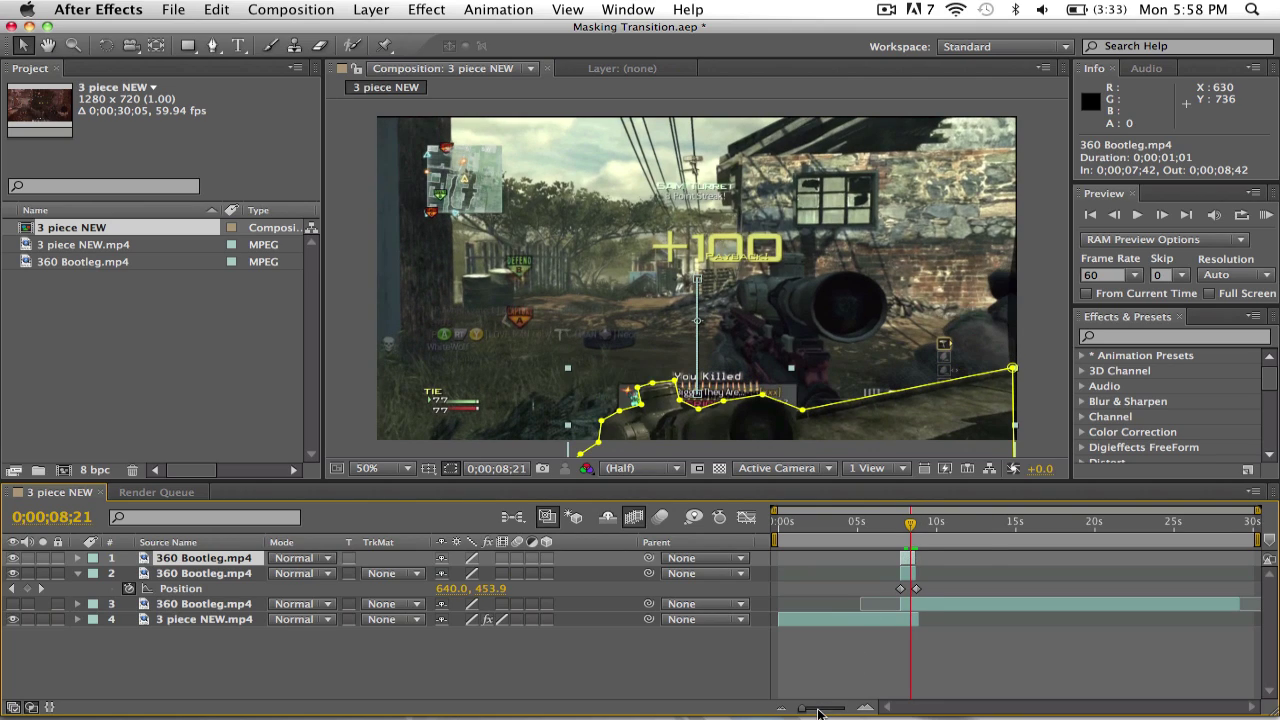
drag(818, 712, 838, 710)
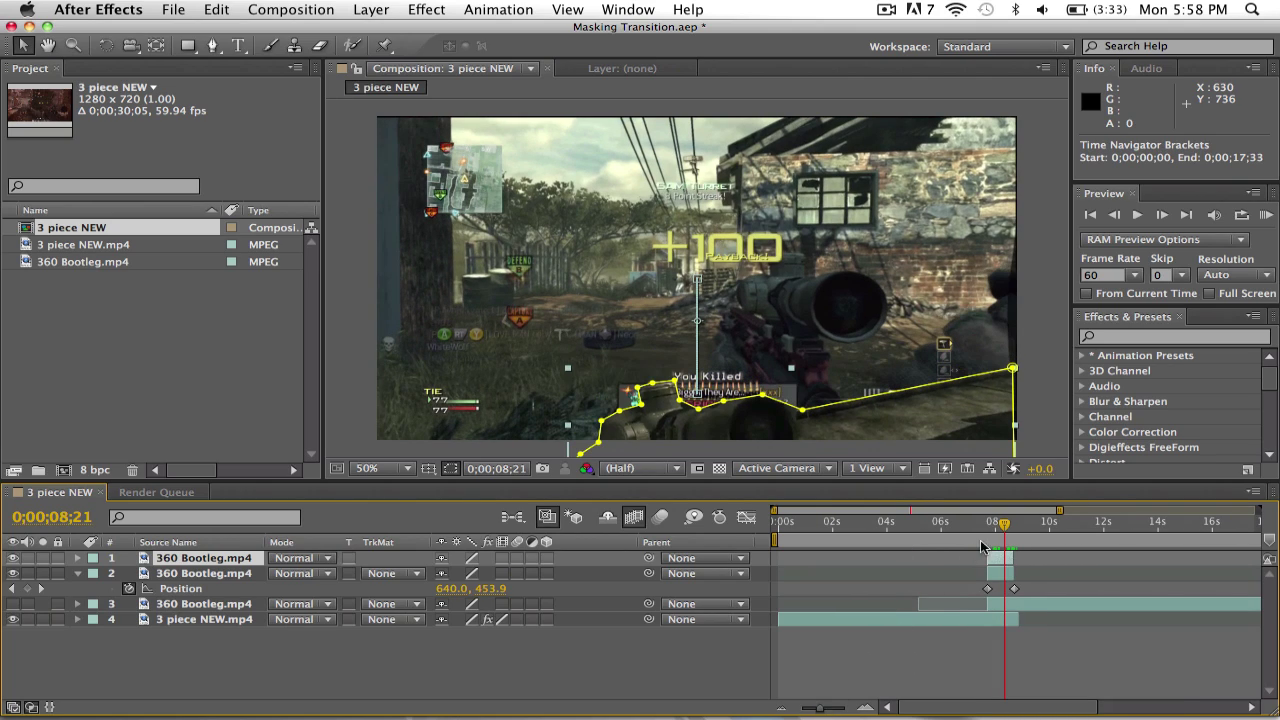
mouse_move(1006, 528)
mouse_down()
mouse_move(989, 529)
mouse_move(1013, 528)
mouse_up()
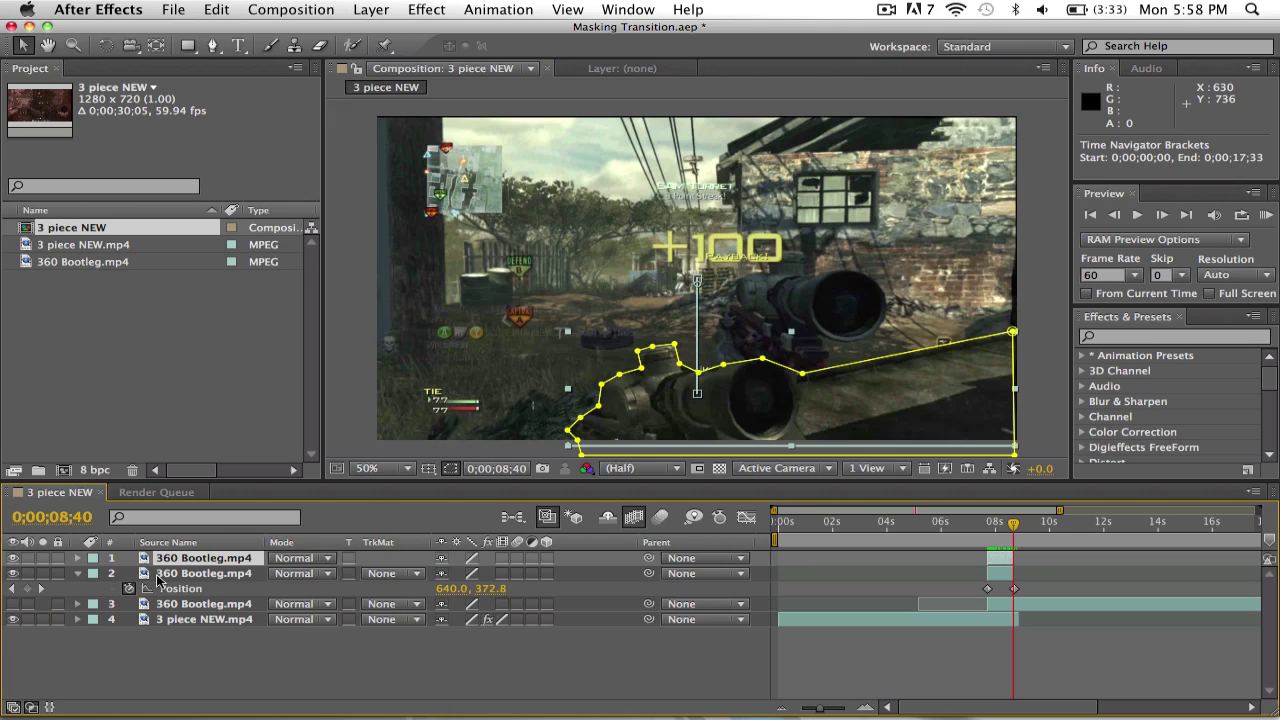
click(40, 588)
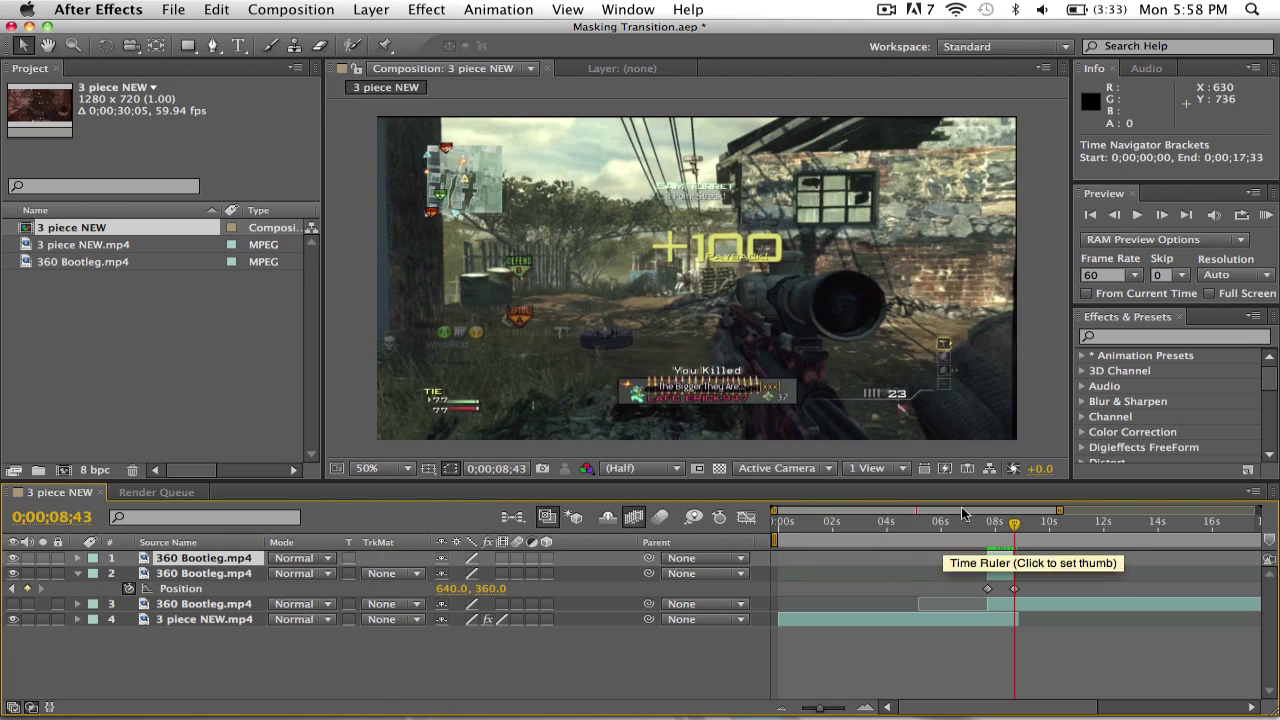
drag(1013, 523, 1005, 528)
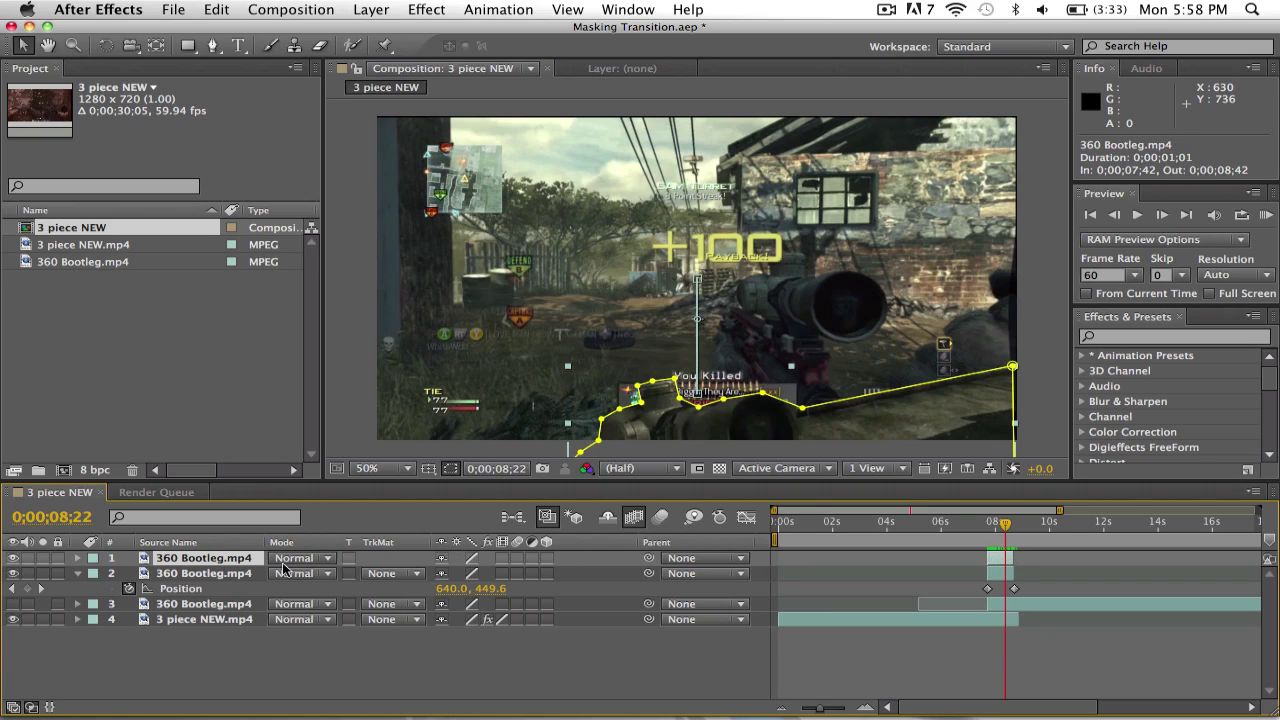
Step: Switch Mask 1 on the top 360 Bootleg copy from Add to Subtract
key(m)
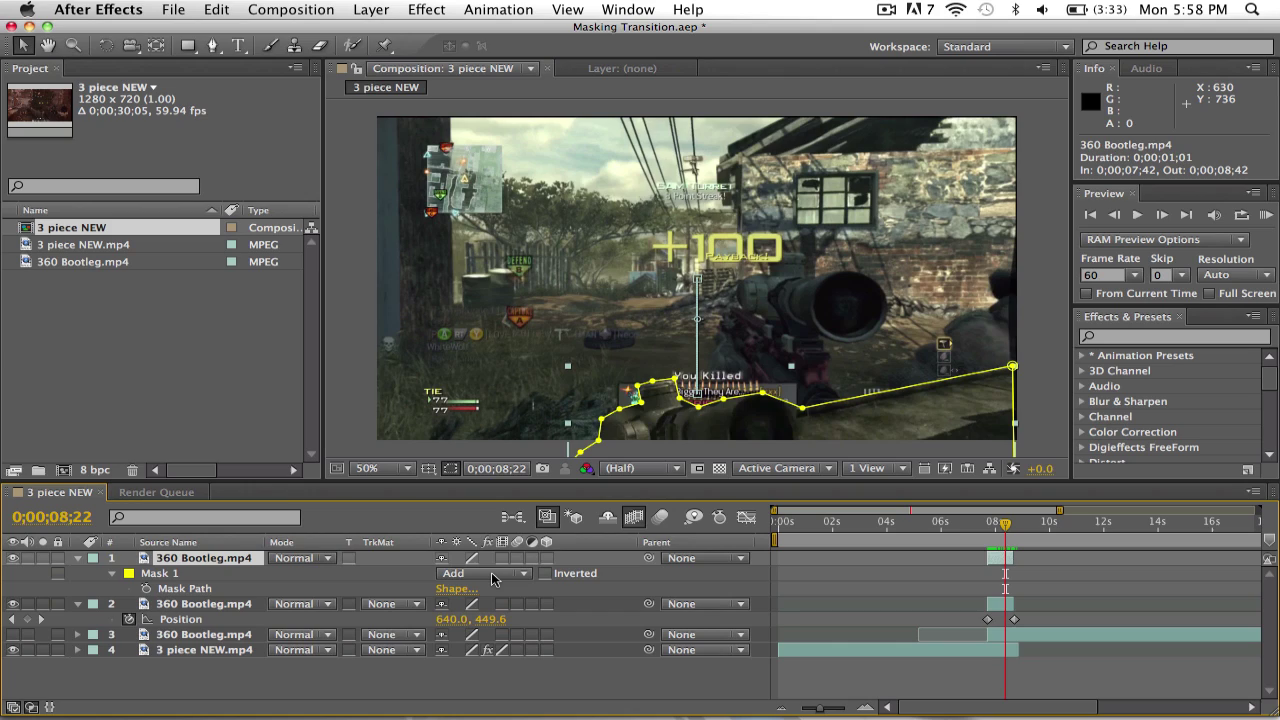
click(491, 573)
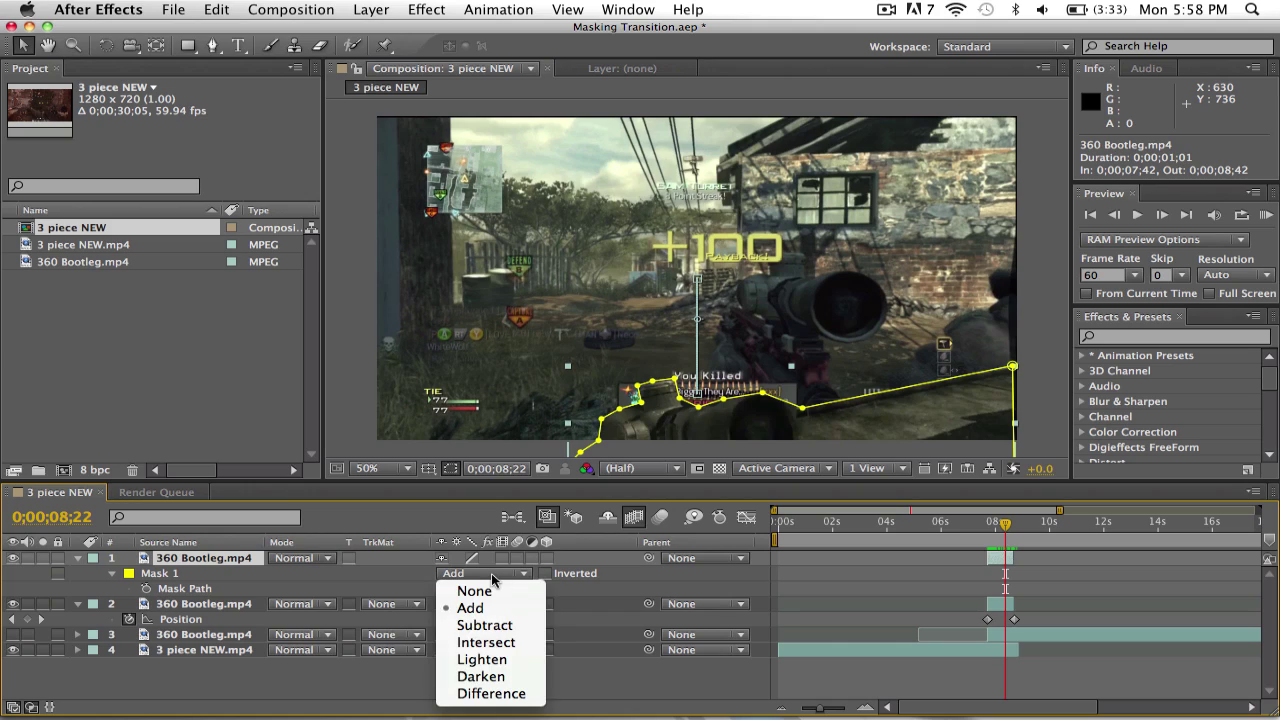
click(485, 625)
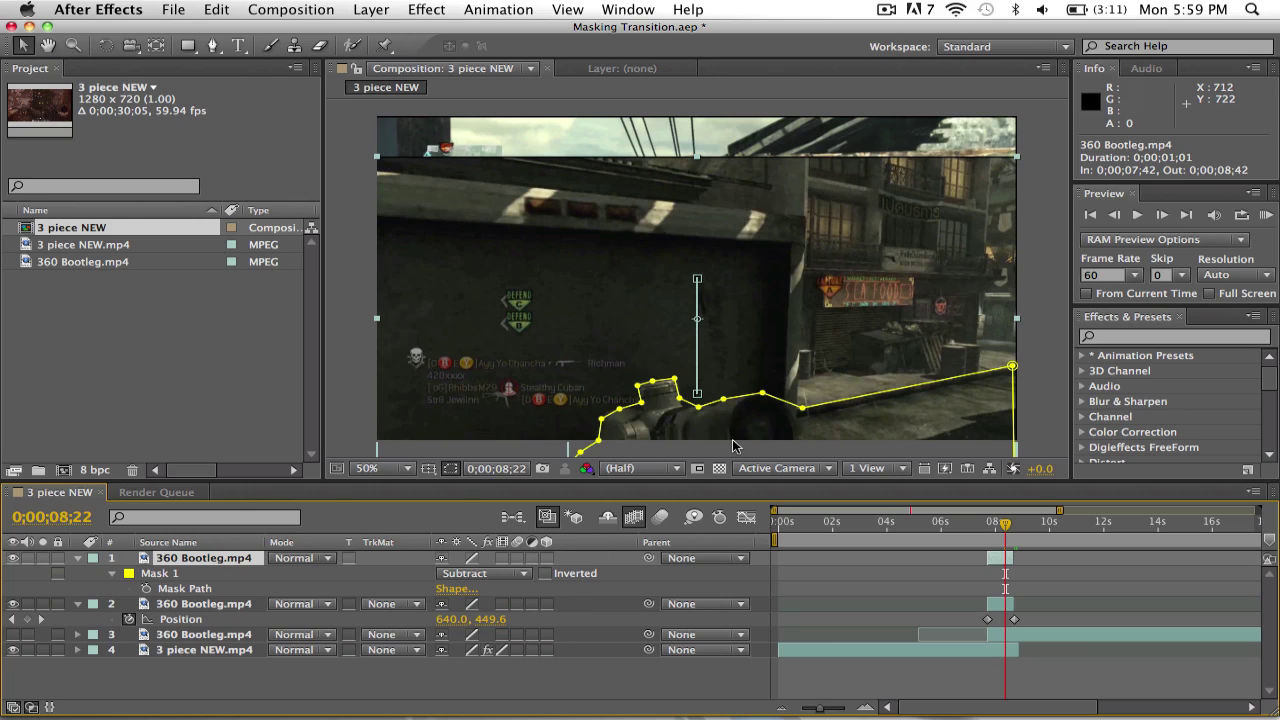
Step: Raise the top copy to Position 640, -368.4 with a keyframe placed at 8;22
key(p)
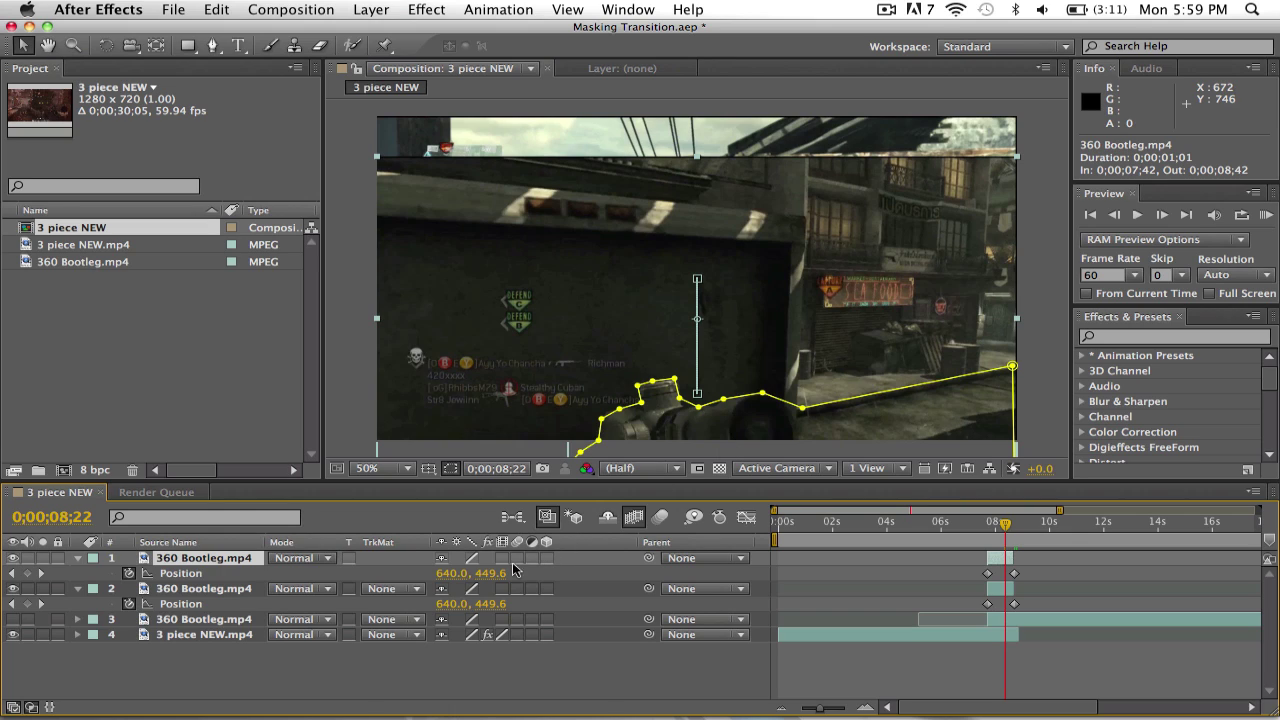
mouse_move(505, 577)
mouse_down()
mouse_move(172, 524)
mouse_move(4, 383)
mouse_move(5, 286)
mouse_up()
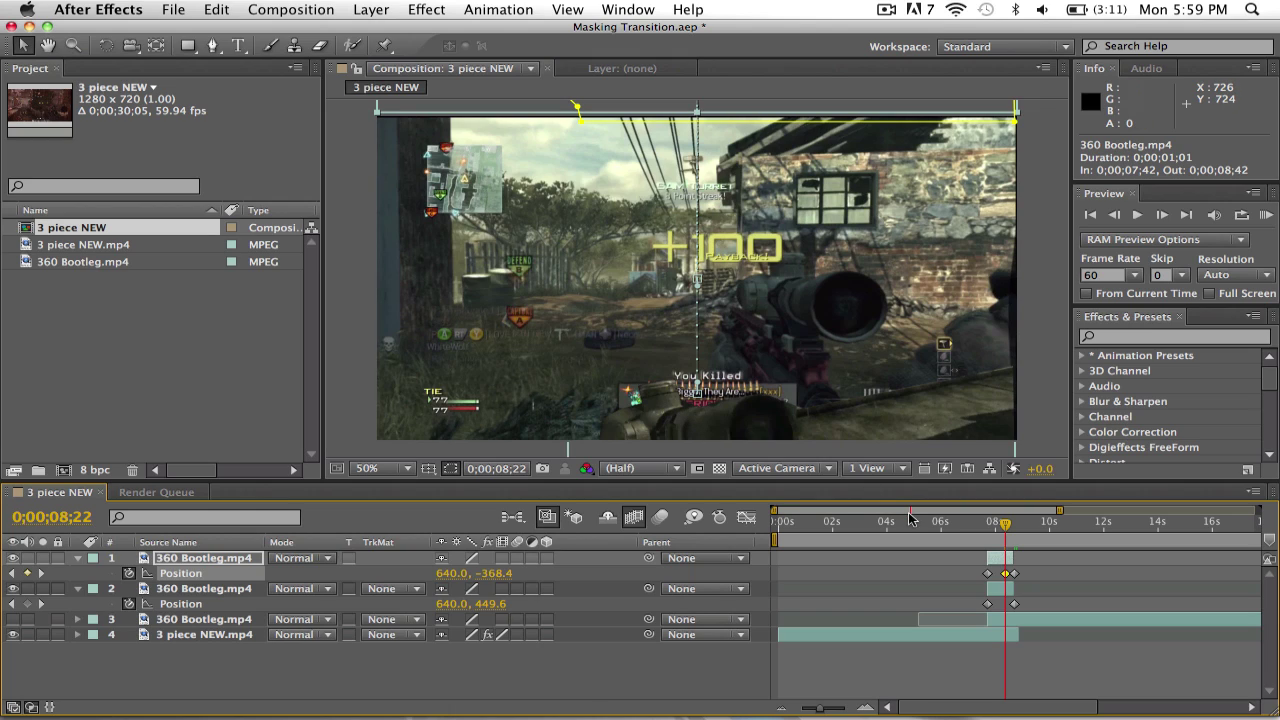
drag(1007, 578, 997, 582)
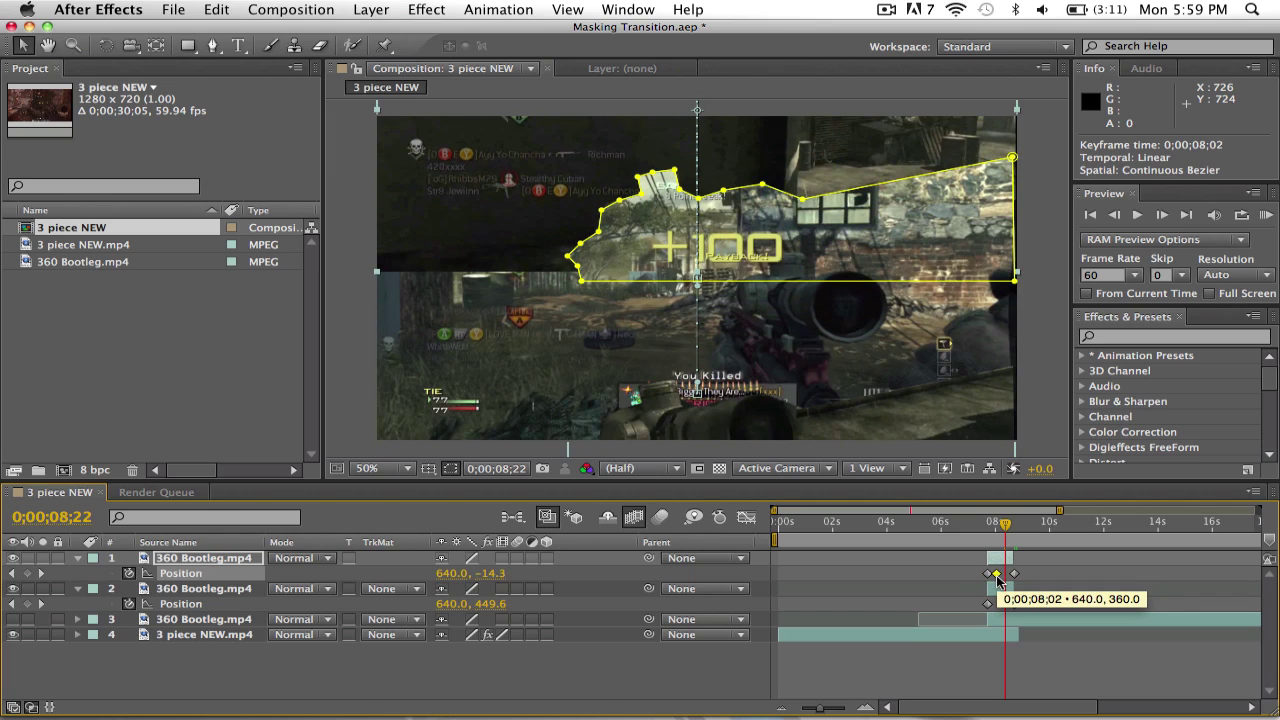
drag(997, 578, 1004, 578)
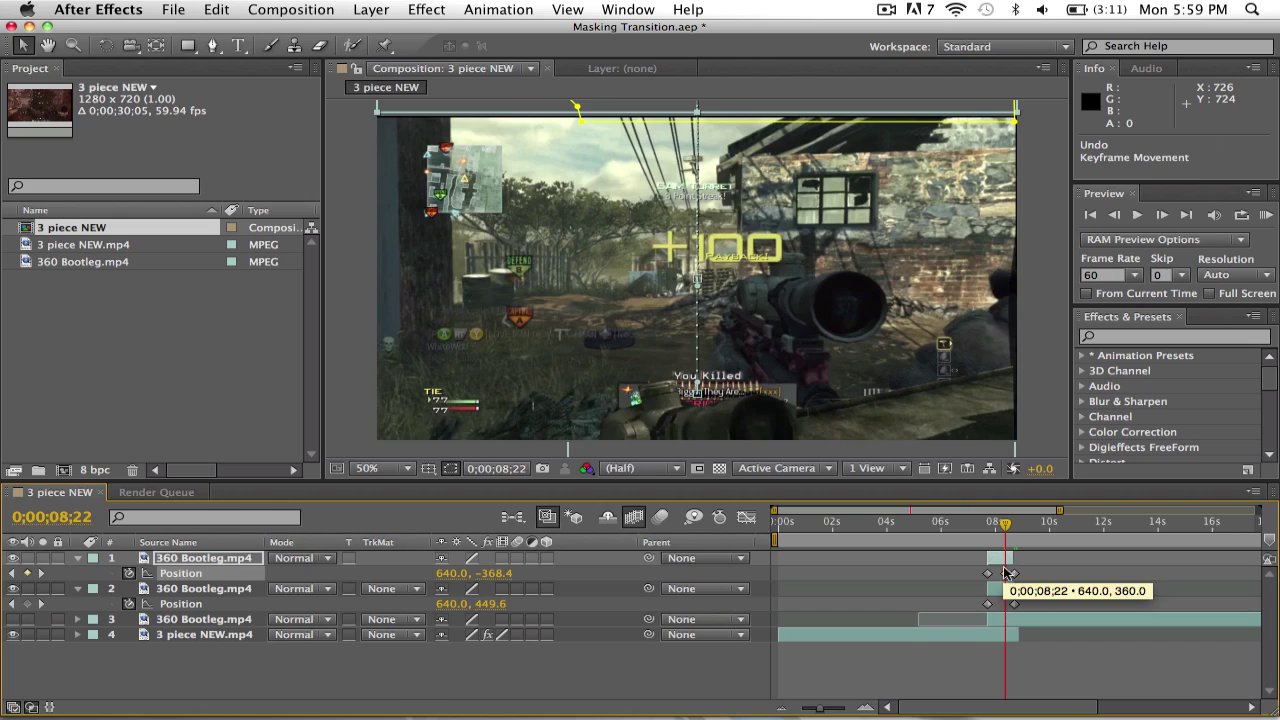
Step: At the 7;43 keyframe, move layer 1 above the frame to Position Y -372
click(985, 523)
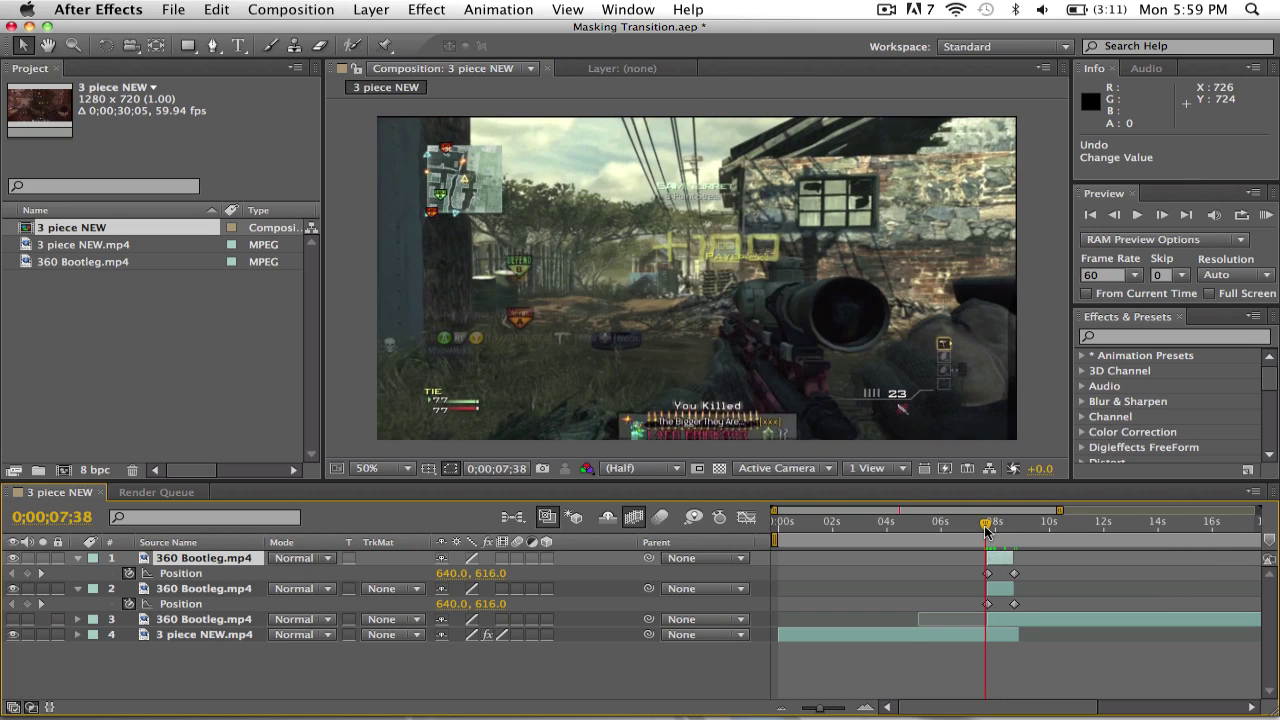
click(987, 525)
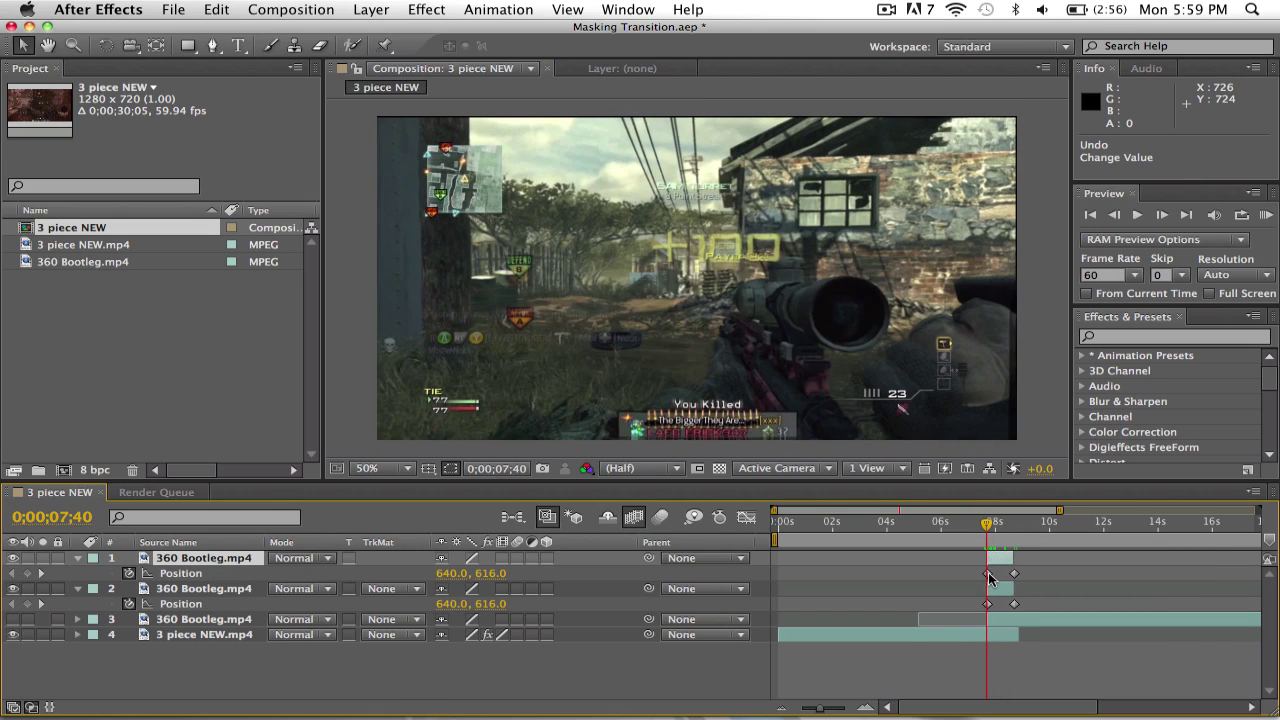
click(988, 575)
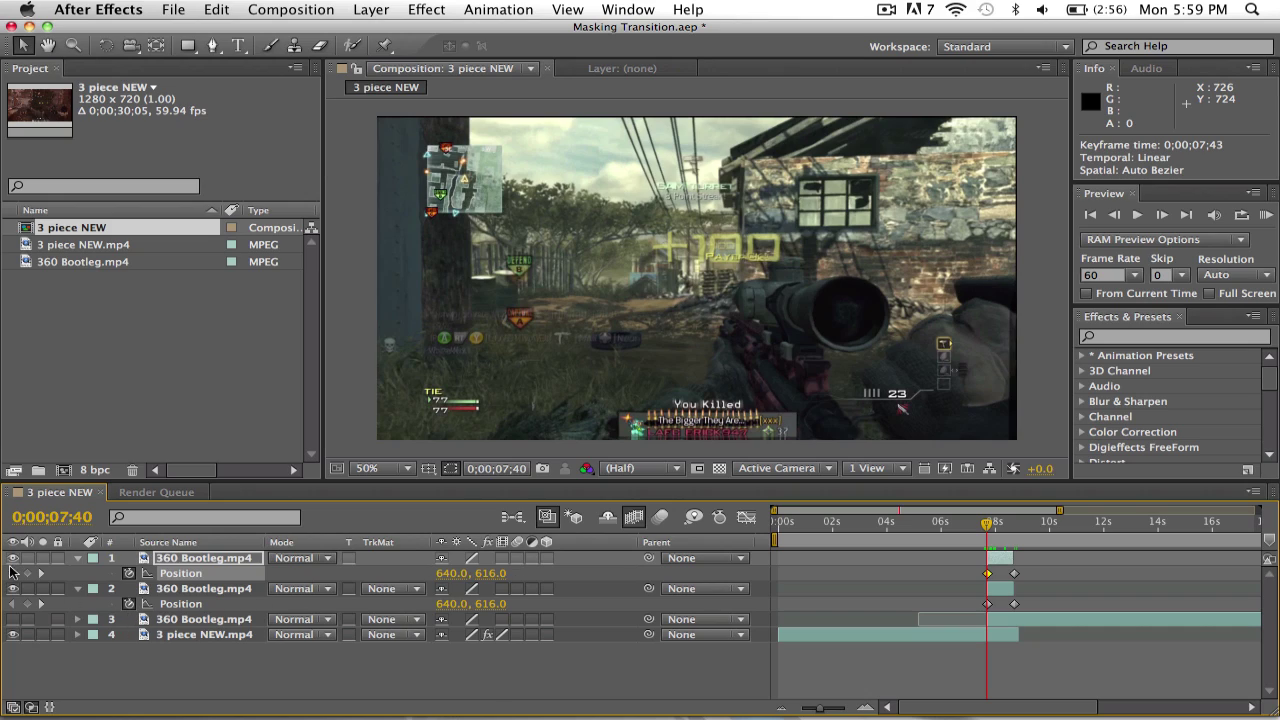
click(40, 574)
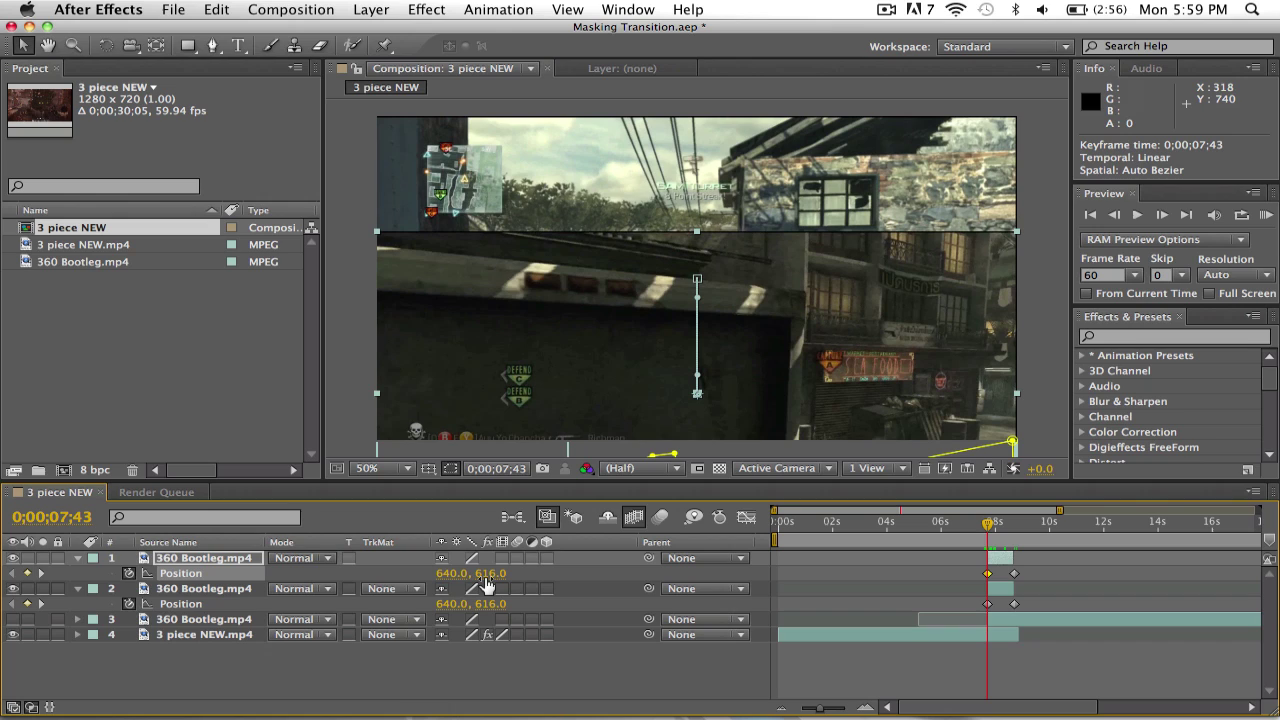
drag(500, 573, 300, 572)
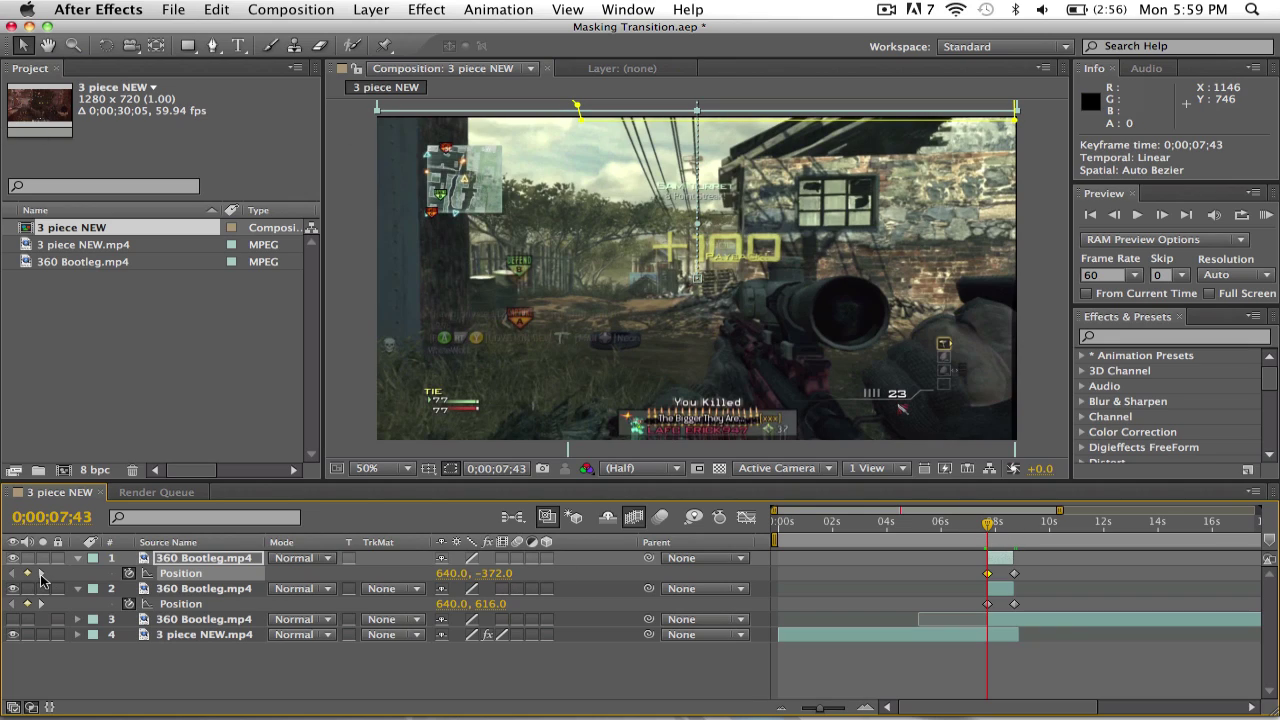
Step: At the 8;43 keyframe, set layer 1's Position Y to 360
click(41, 573)
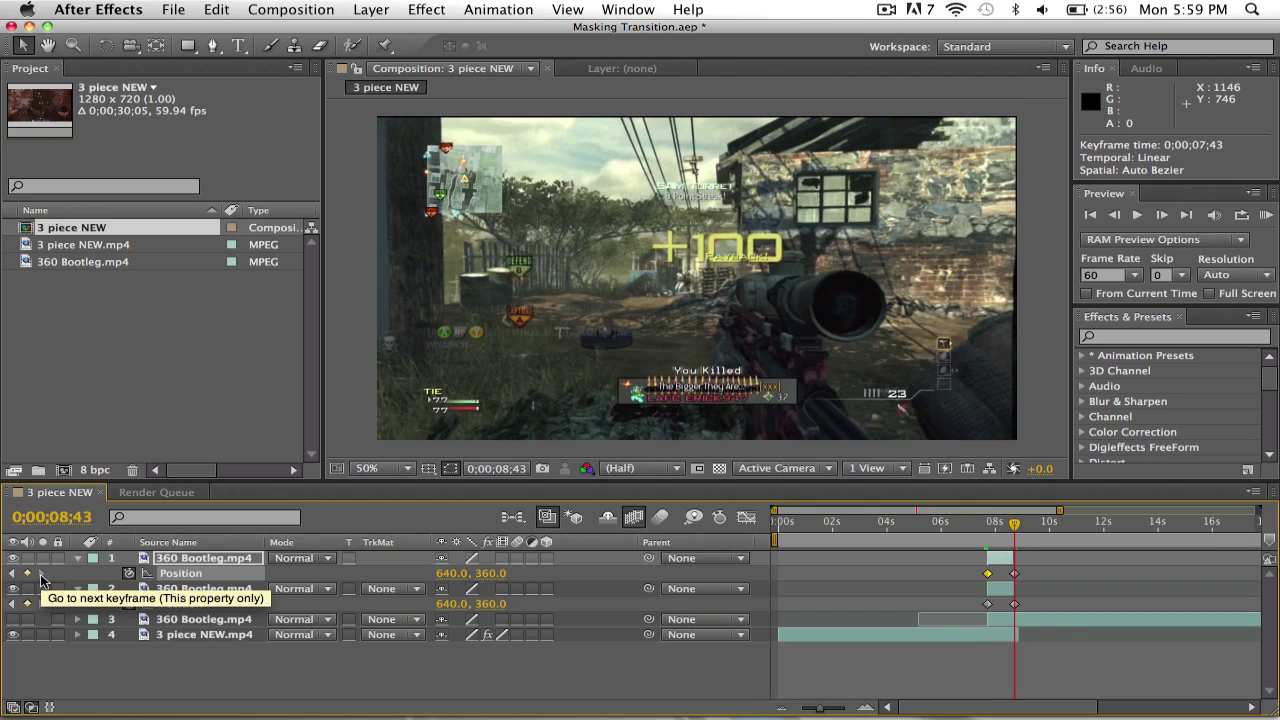
click(496, 573)
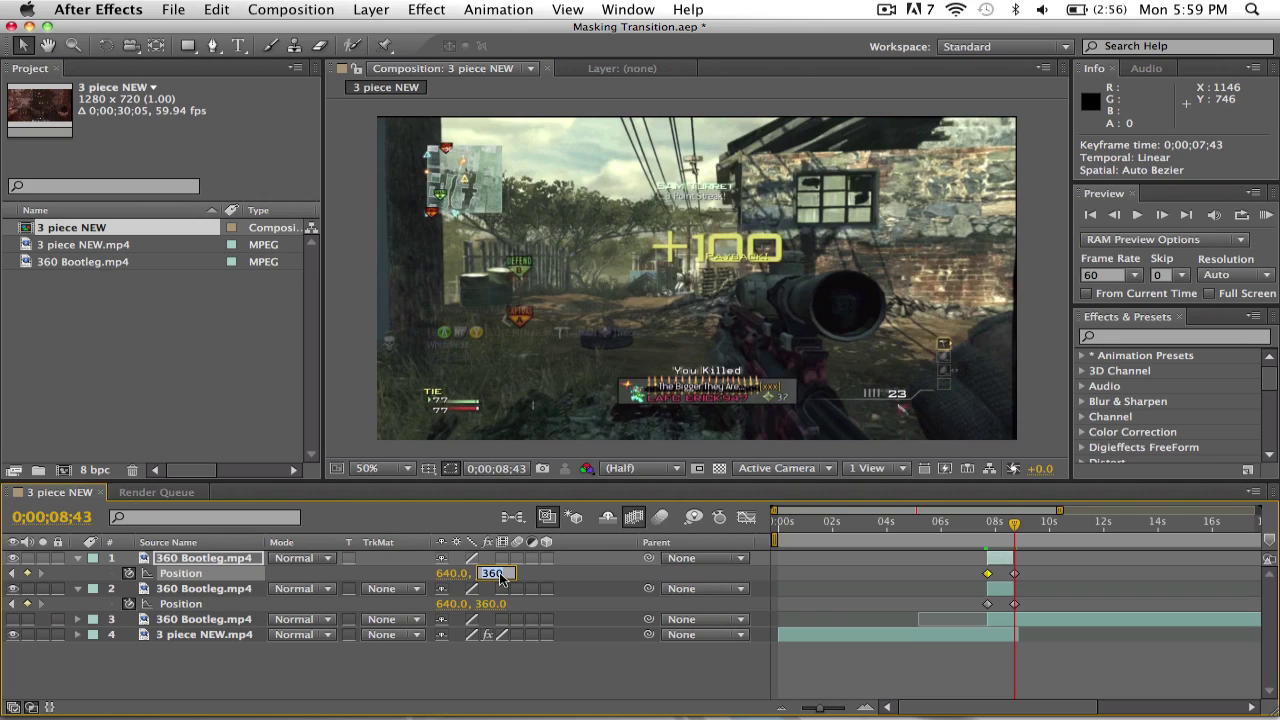
text(3)
key(Return)
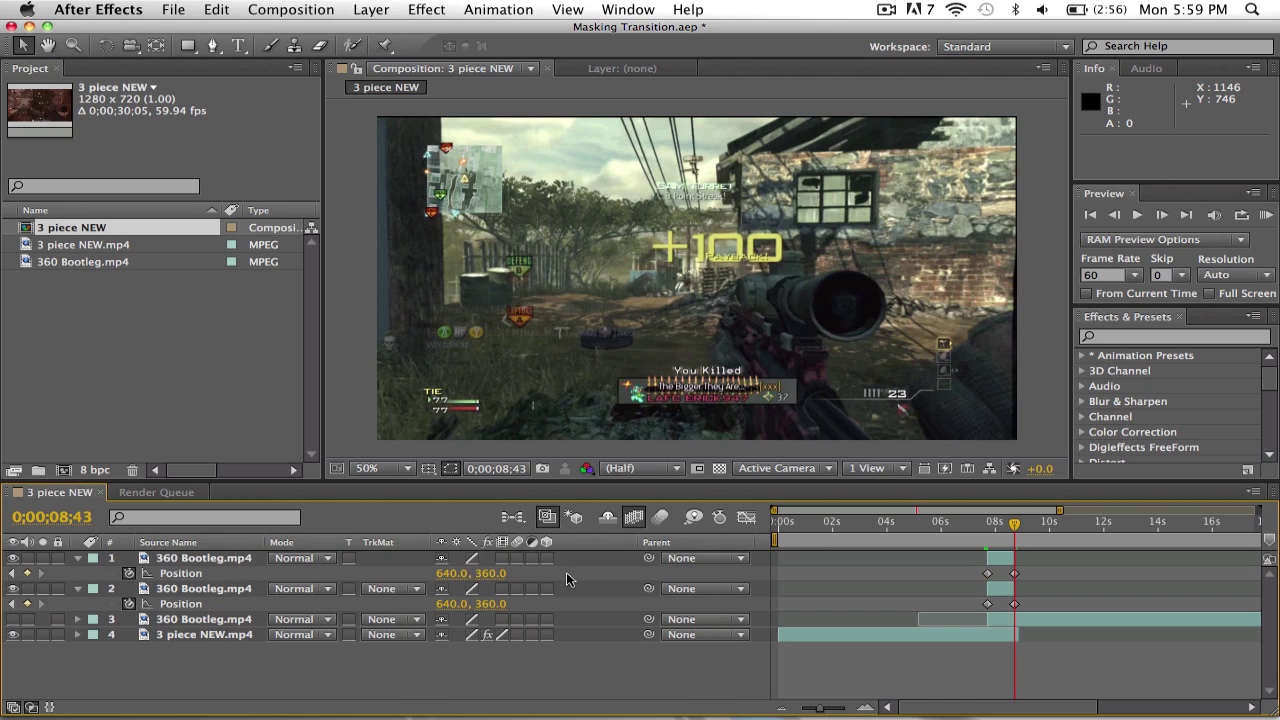
drag(984, 524, 1007, 524)
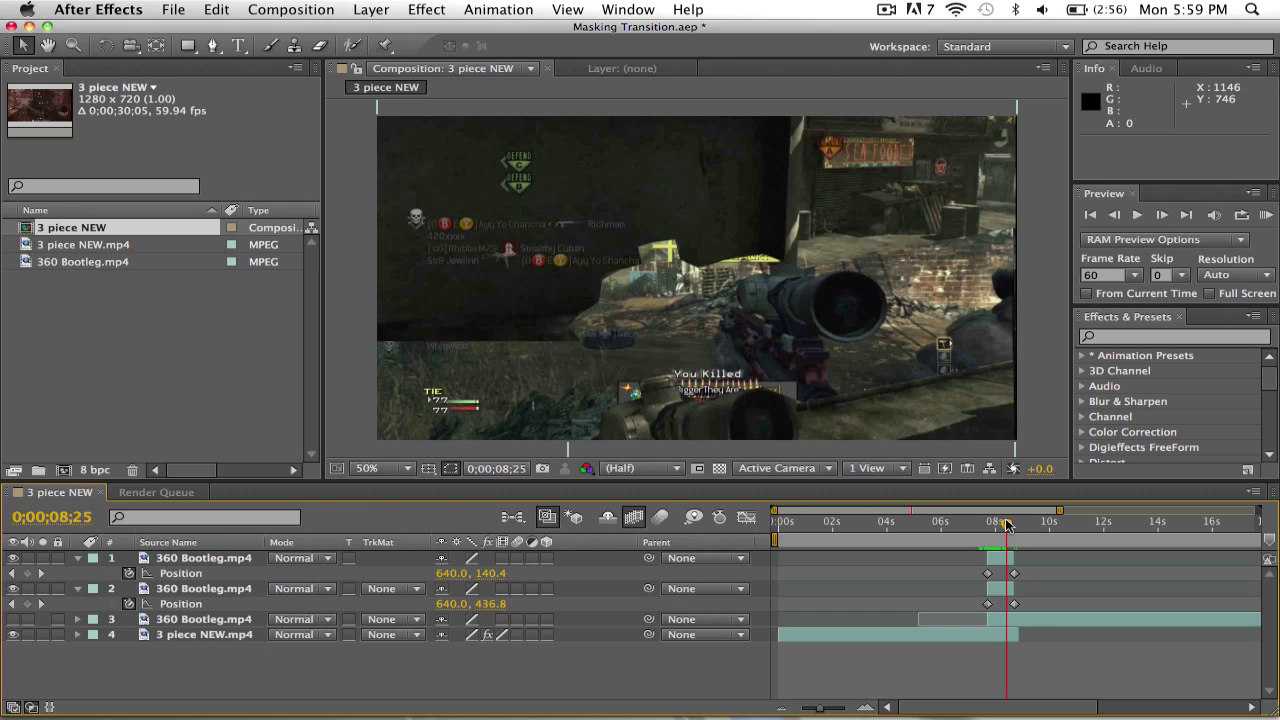
click(1162, 215)
click(1162, 215)
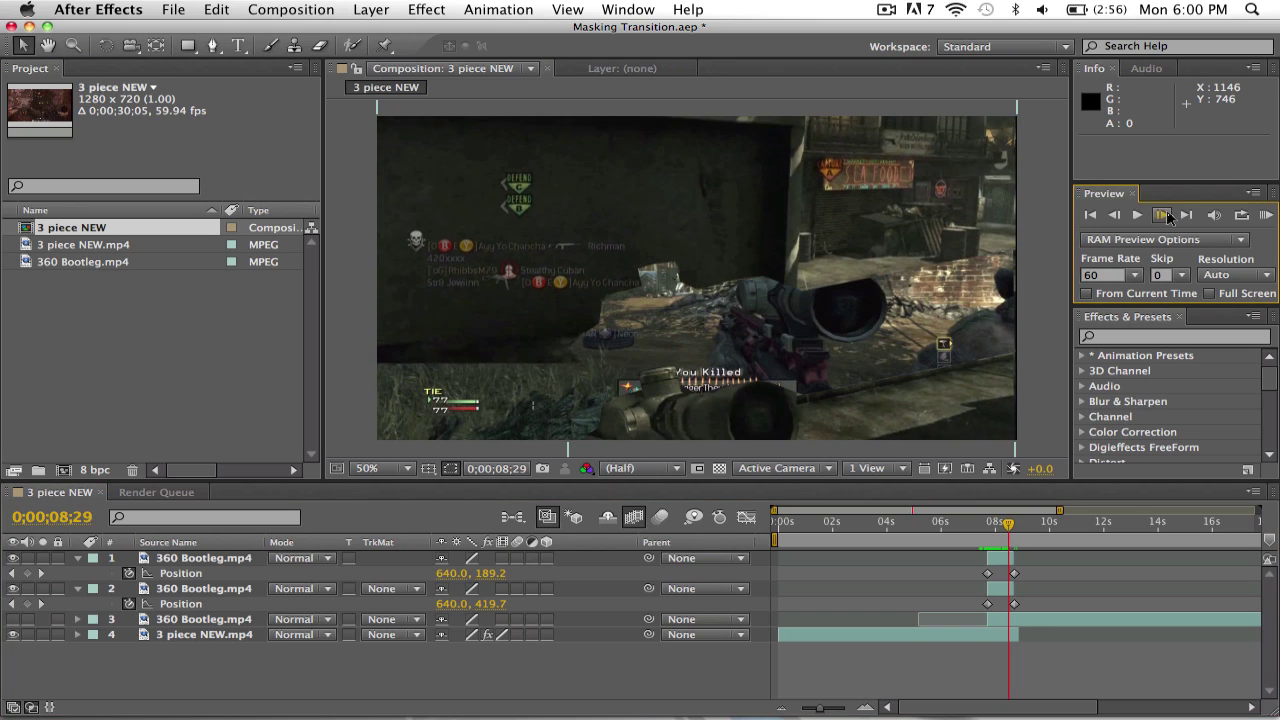
click(1162, 215)
click(1162, 215)
click(1162, 215)
double_click(1162, 215)
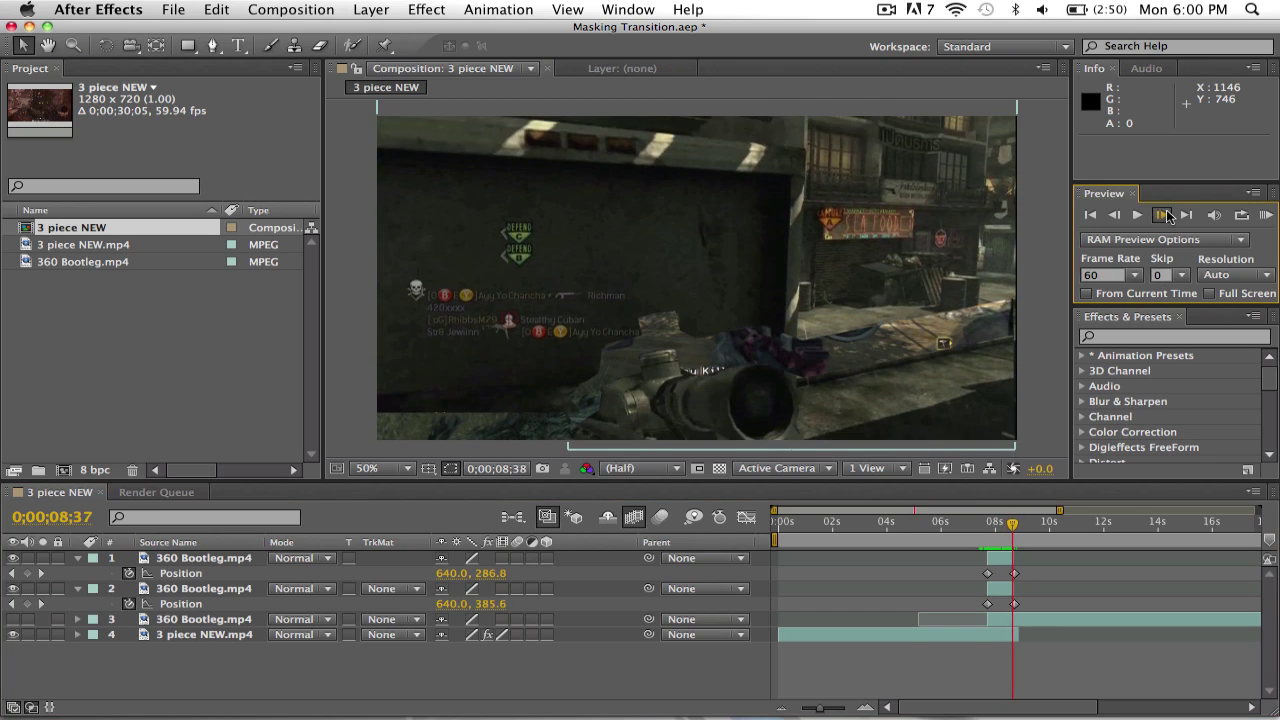
double_click(1162, 215)
click(1162, 215)
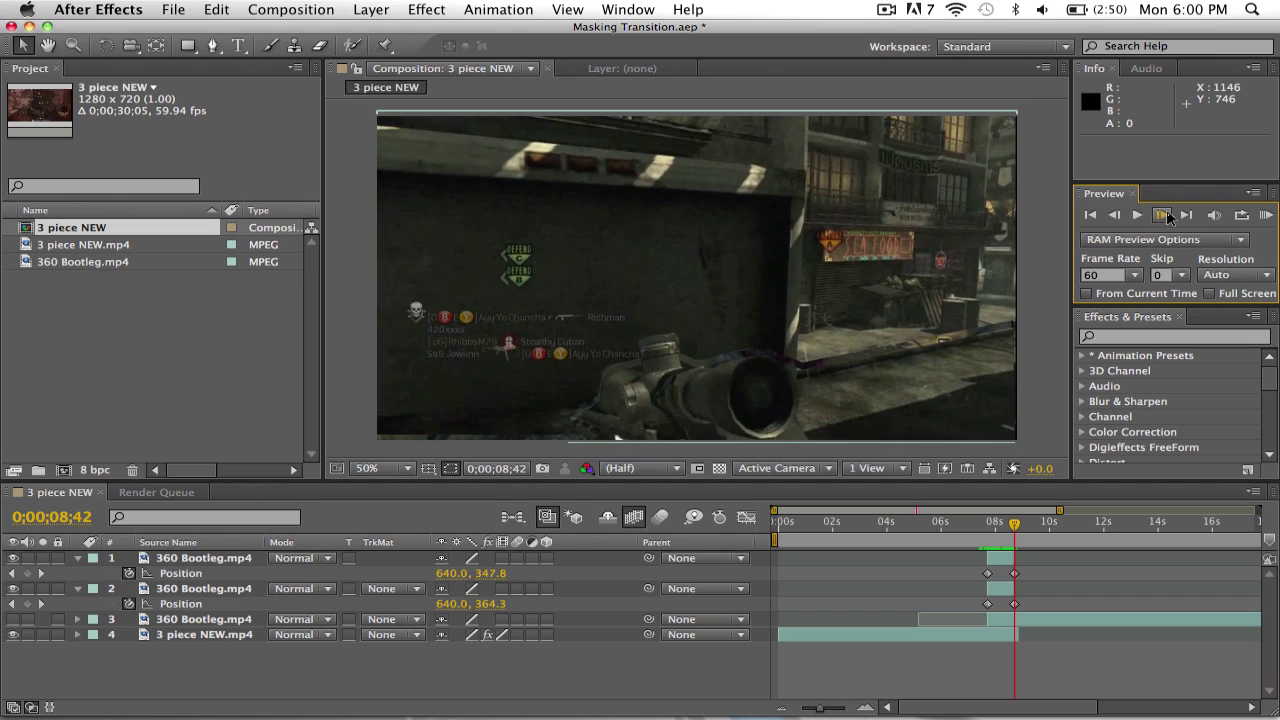
click(1162, 215)
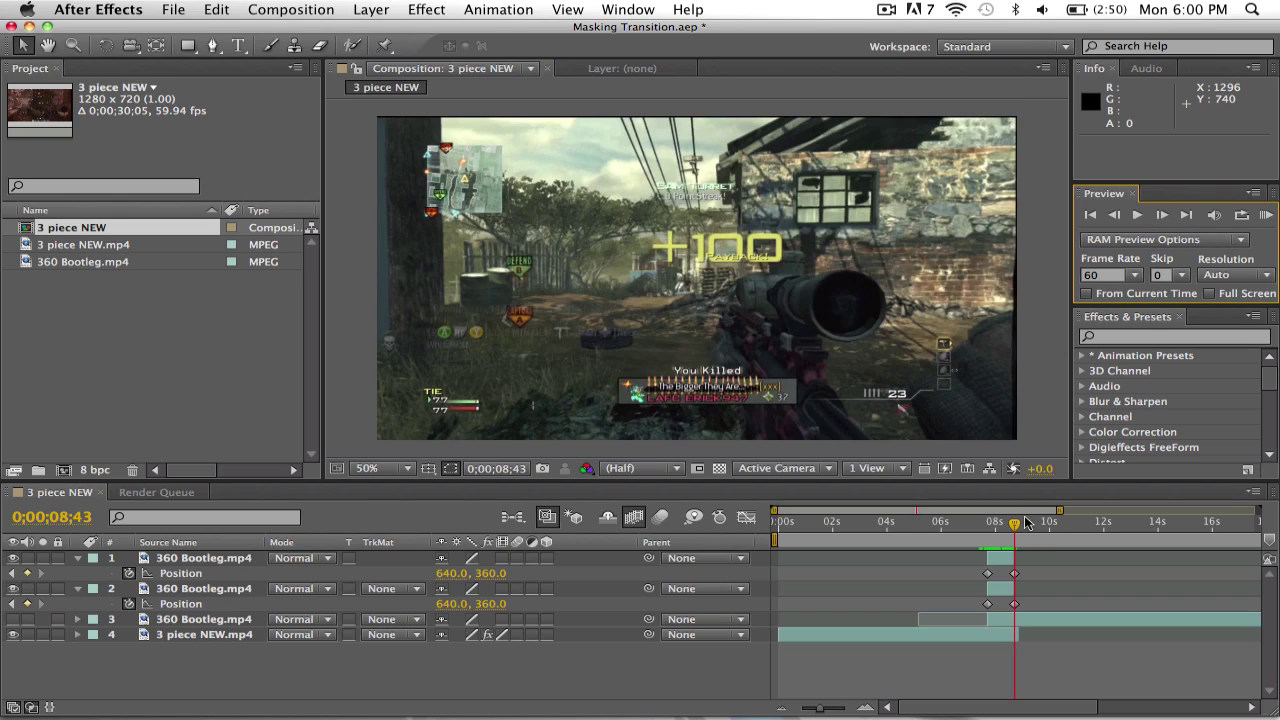
click(1014, 576)
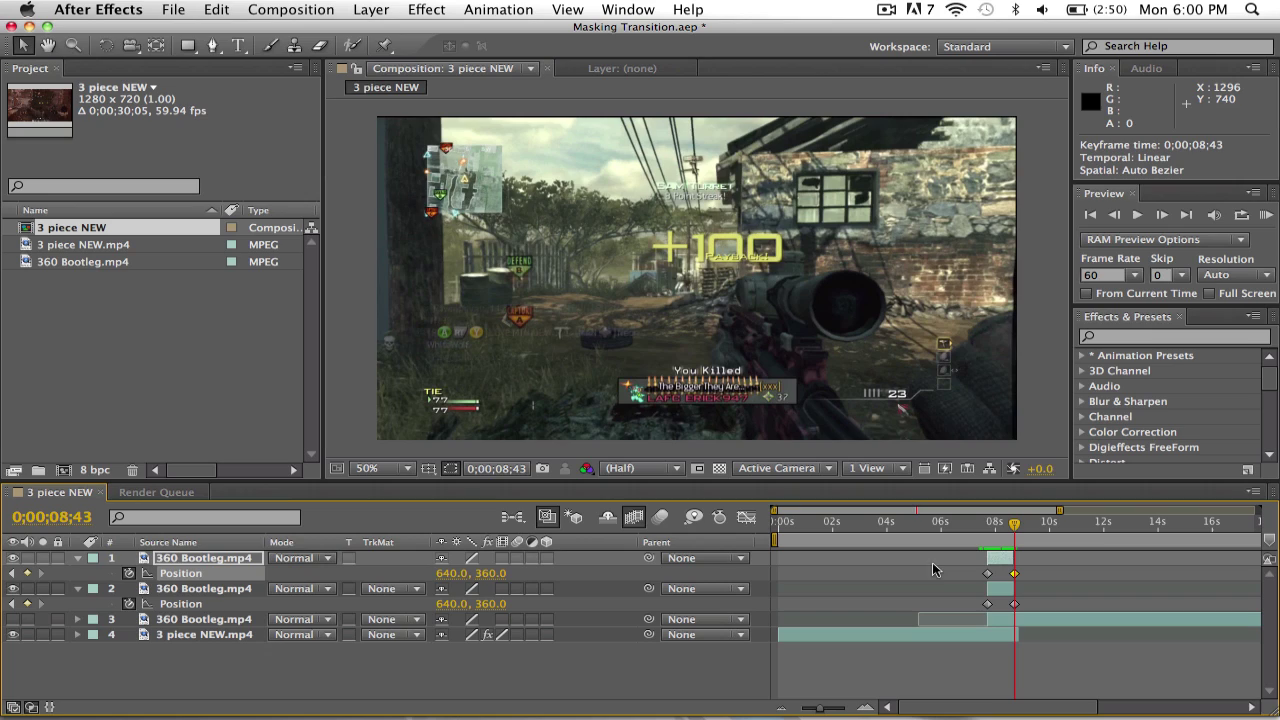
click(1014, 604)
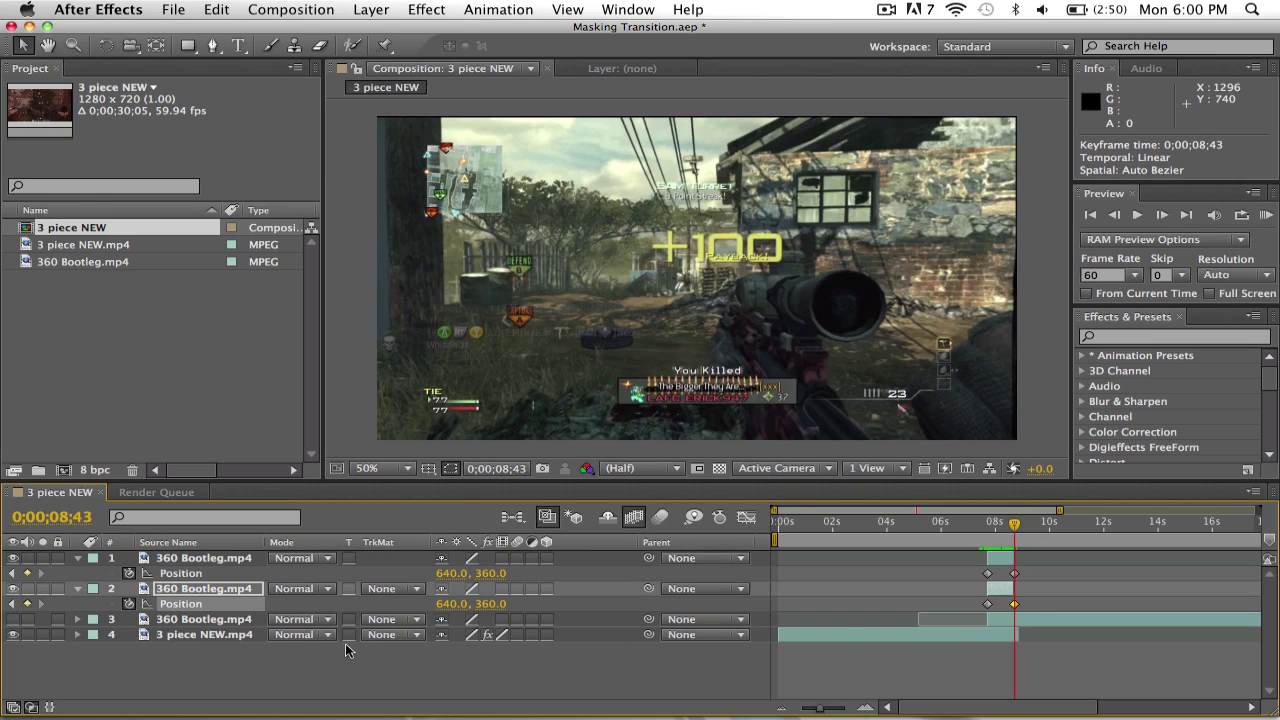
click(12, 573)
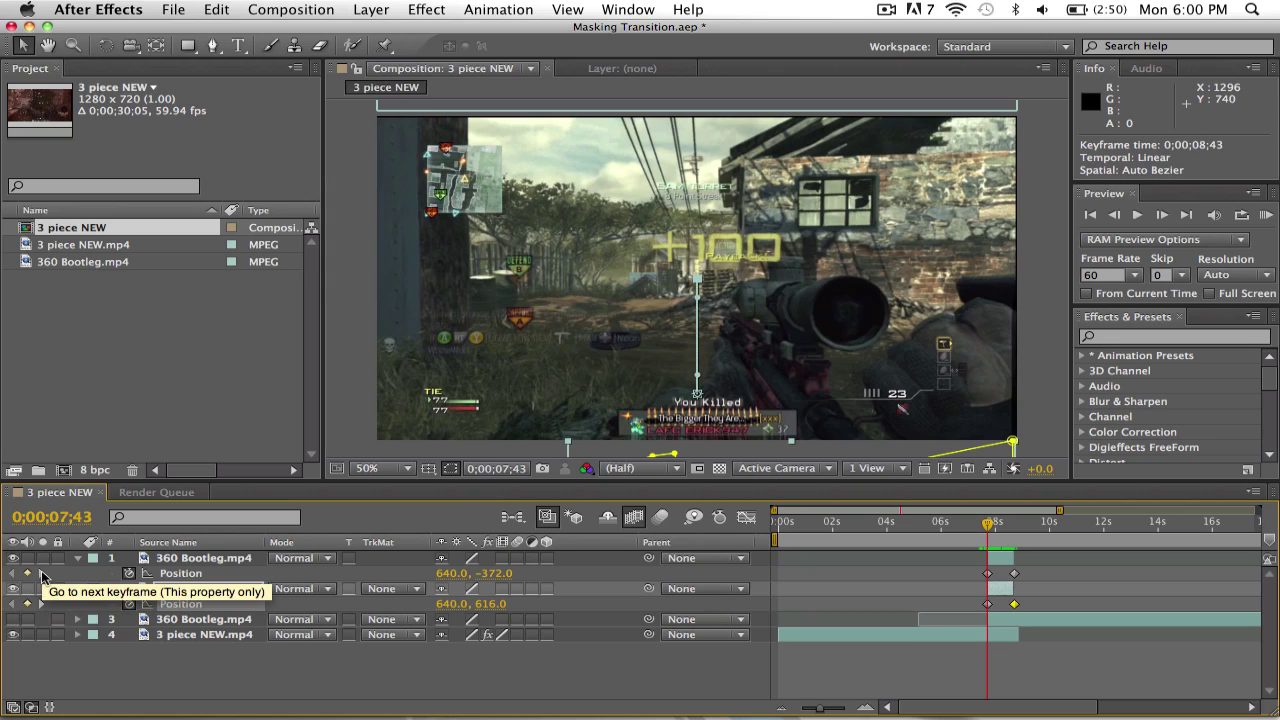
click(41, 572)
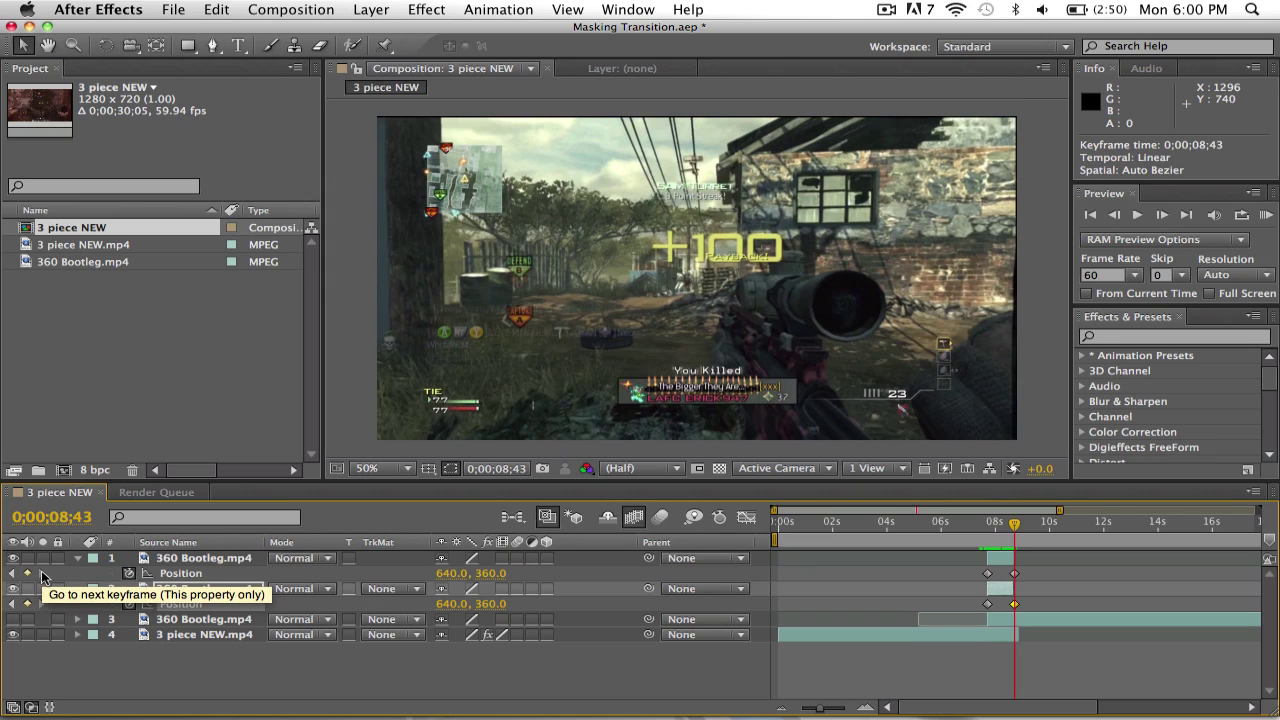
click(1026, 616)
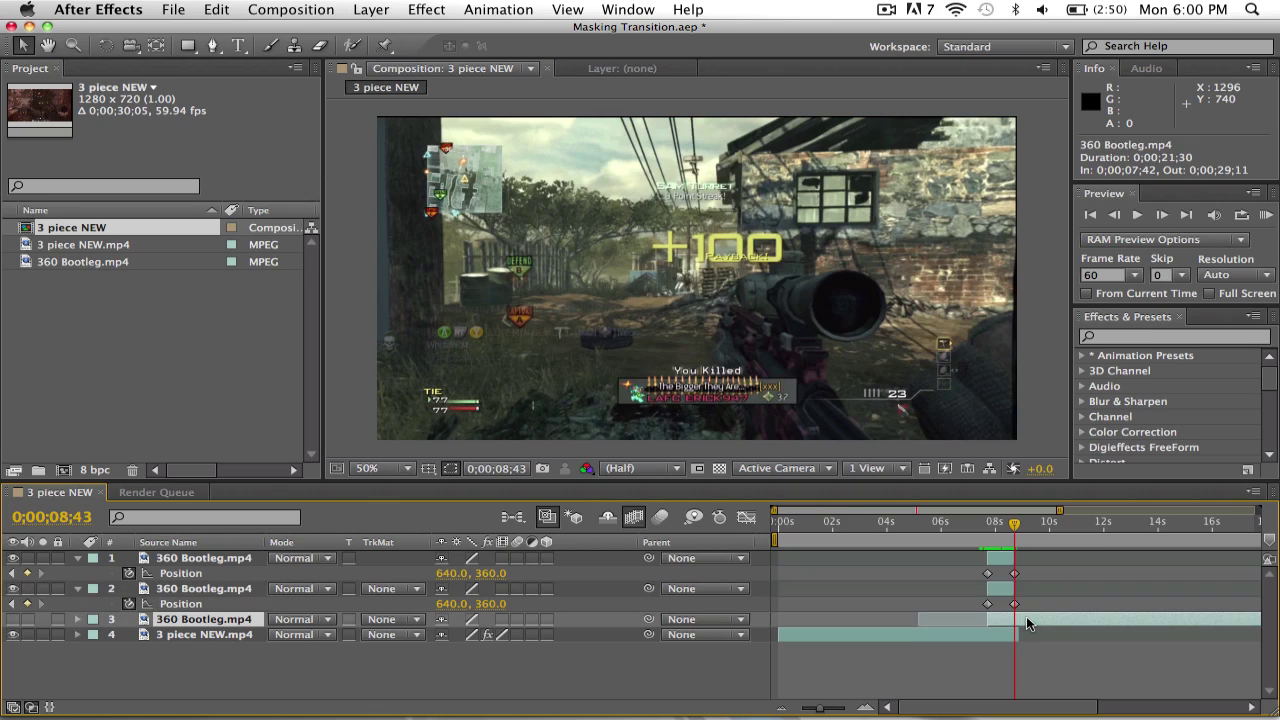
Step: Show the third 360 Bootleg.mp4 layer, move its In point to 0;00;08;44, and scrub the transition
click(13, 620)
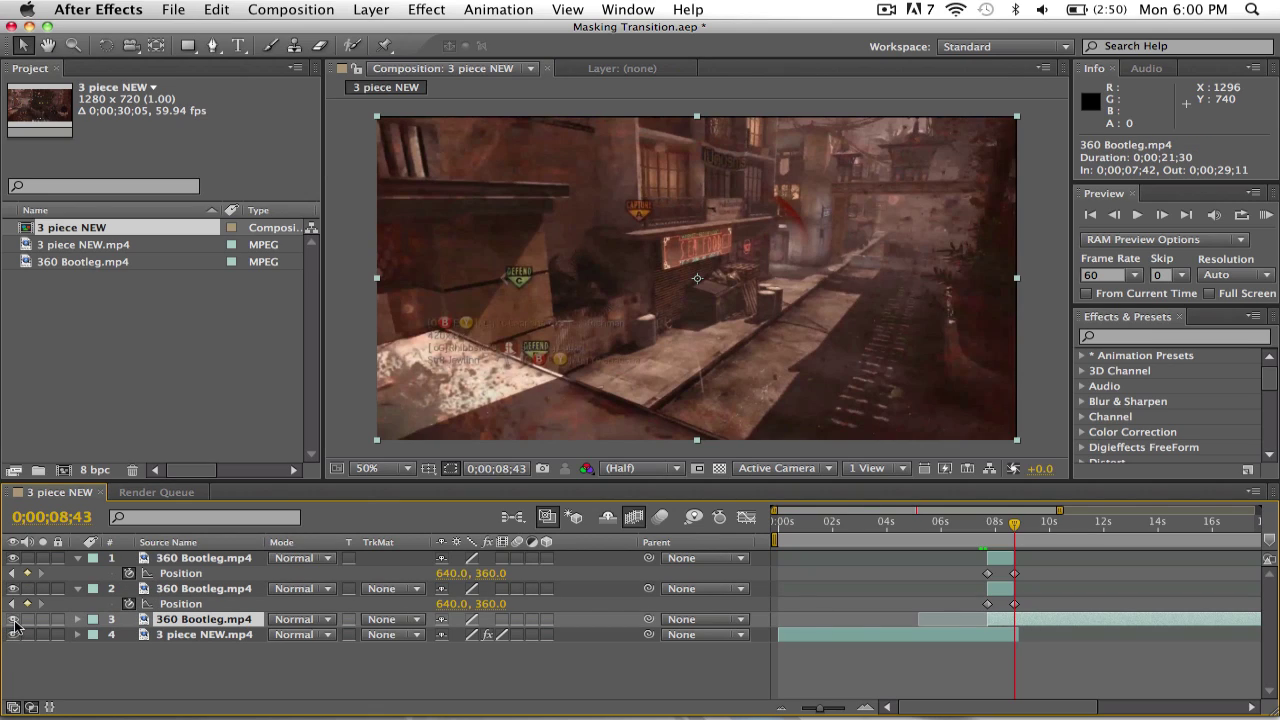
drag(1064, 617, 1091, 622)
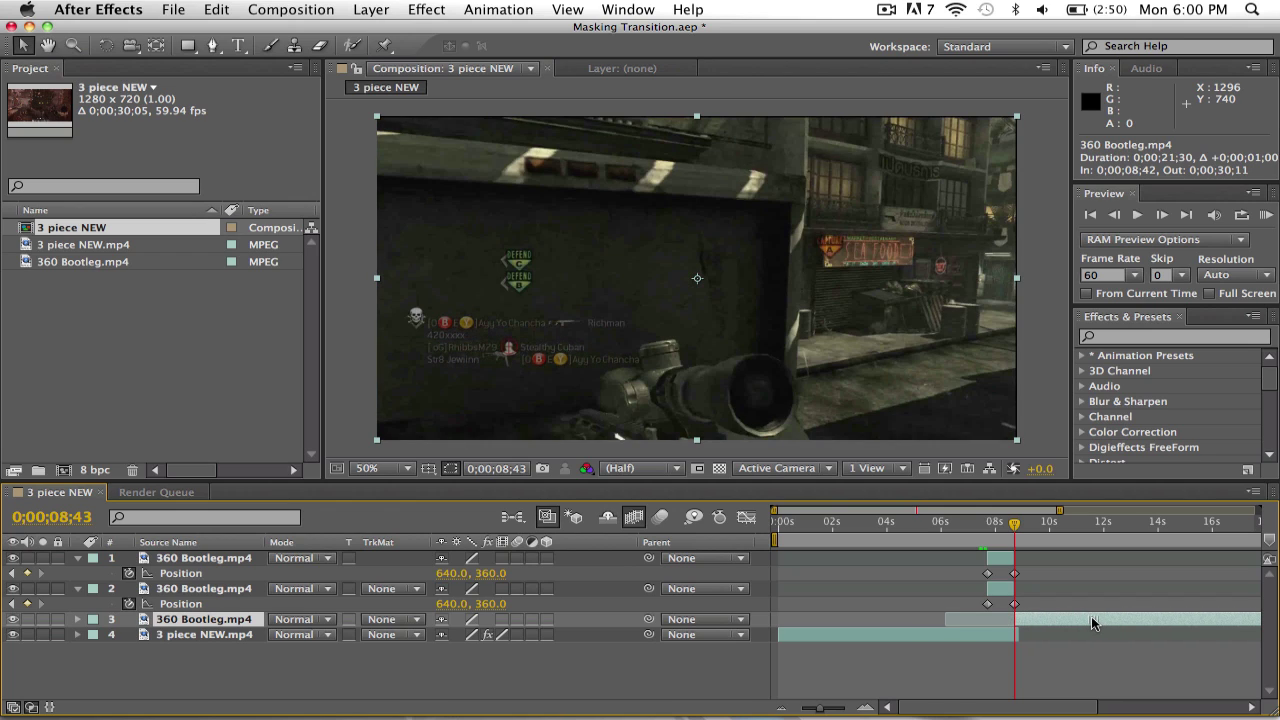
drag(1092, 622, 1093, 621)
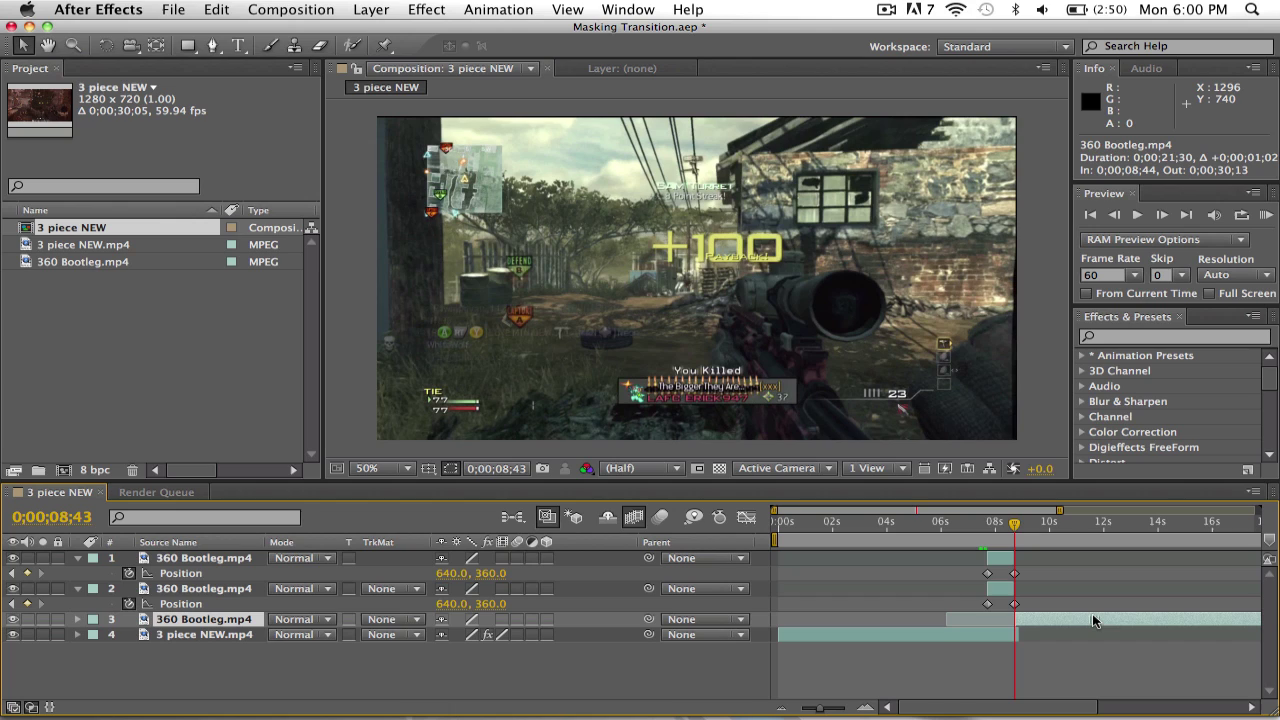
click(978, 527)
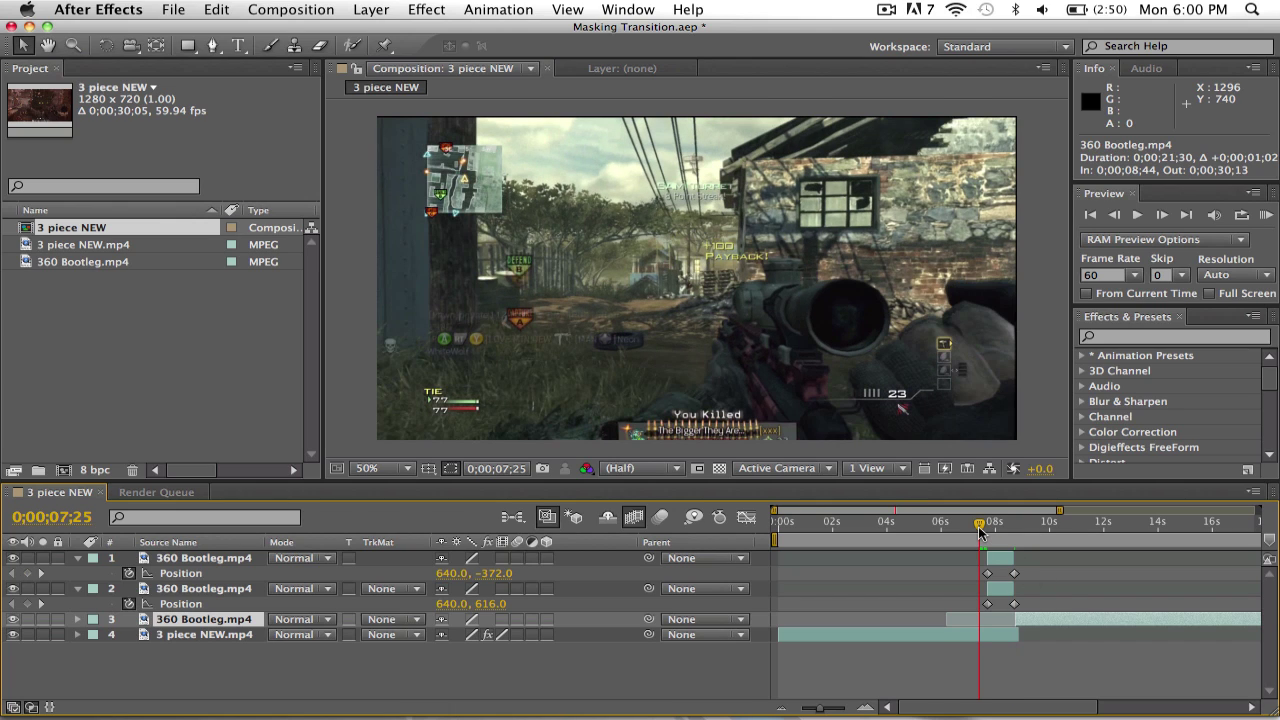
mouse_move(979, 530)
mouse_down()
mouse_move(1033, 532)
mouse_move(986, 532)
mouse_up()
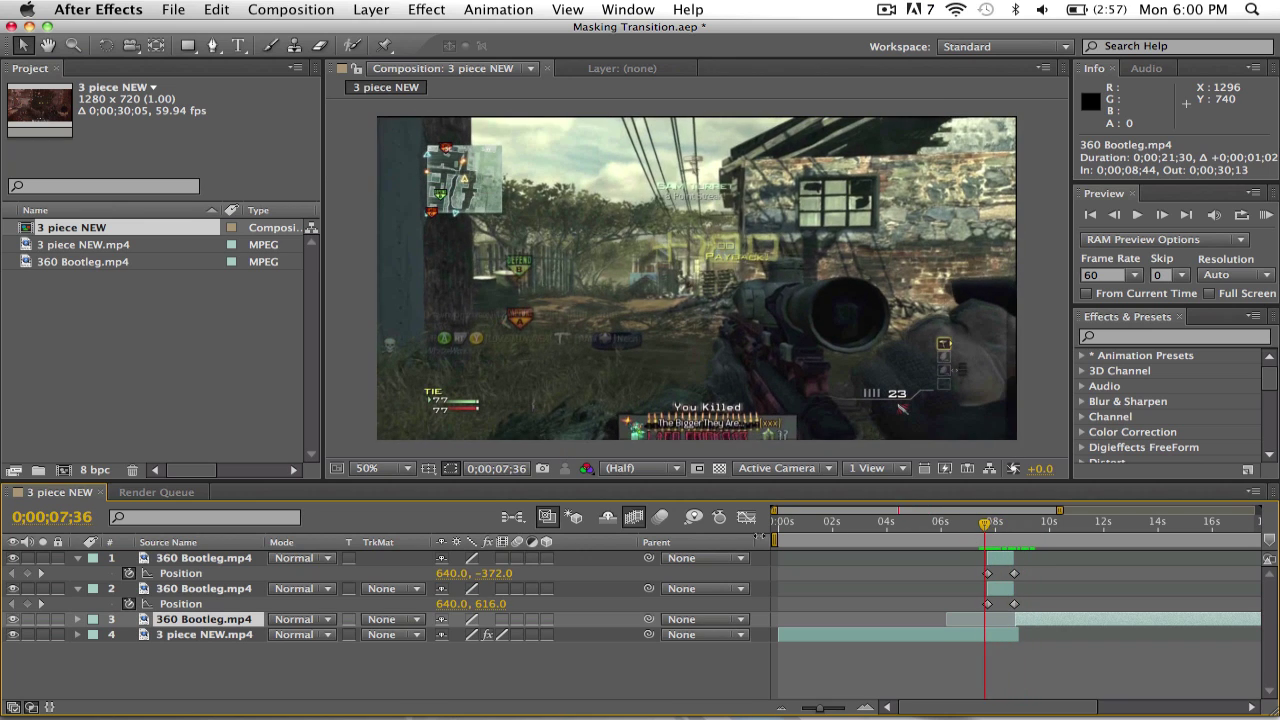
Step: Start the work area at 0;00;07;29, preview the transition, and scrub back to 8;27
drag(774, 540, 976, 538)
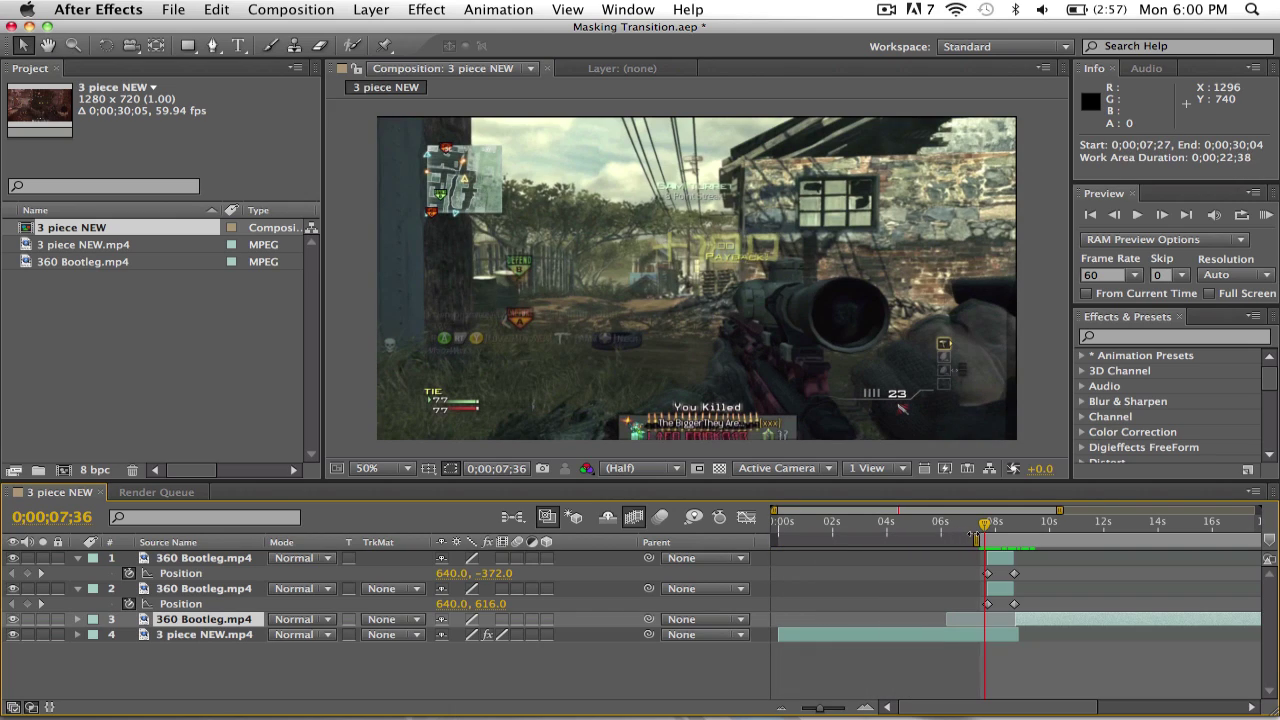
click(1136, 216)
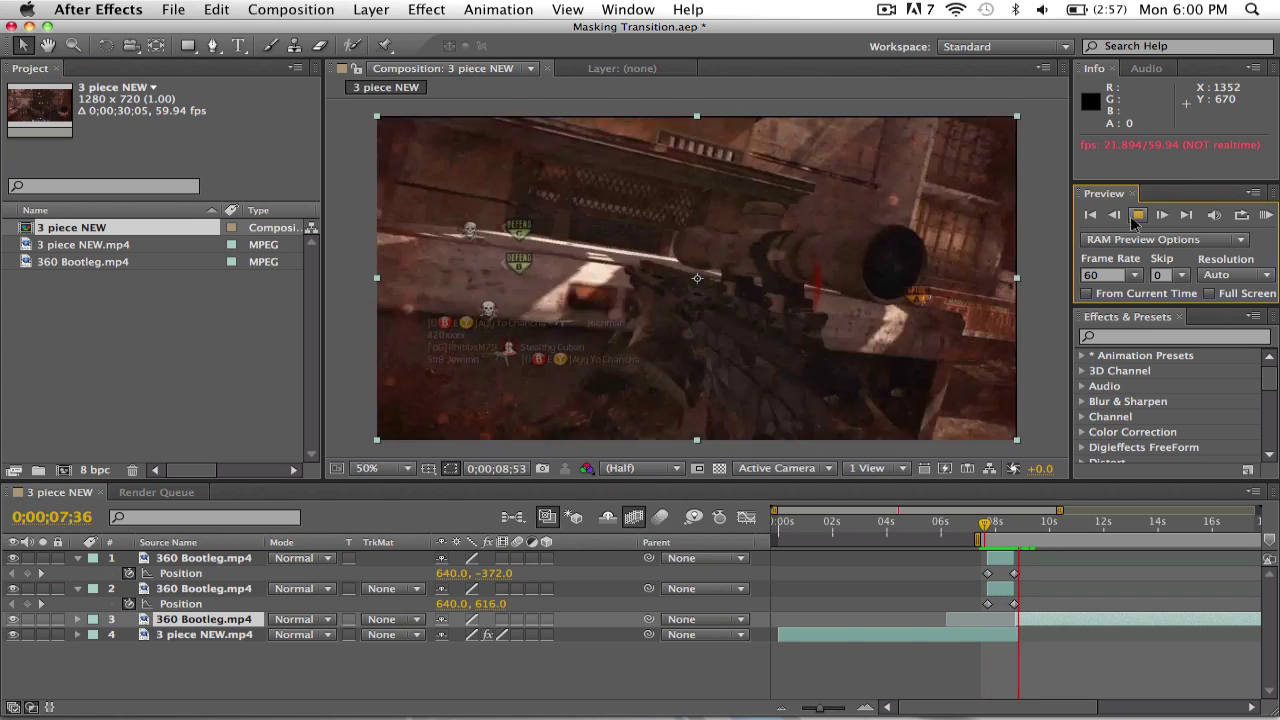
click(1136, 216)
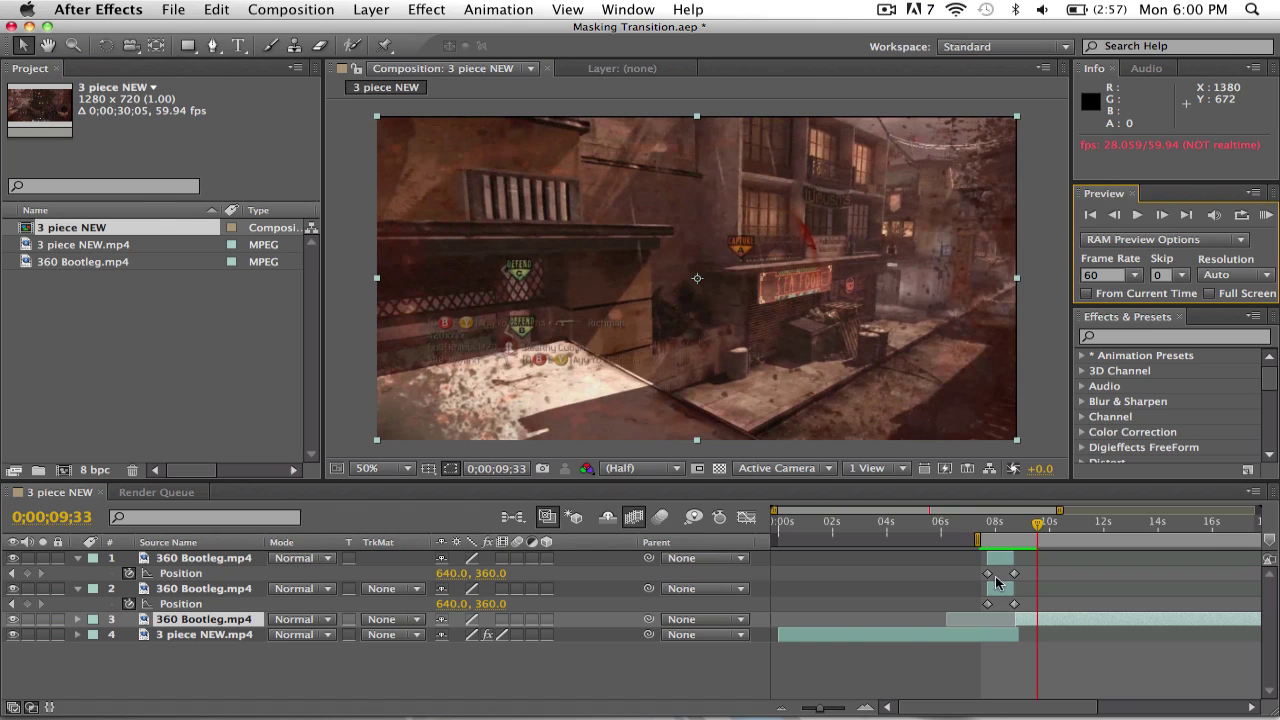
click(1035, 526)
mouse_move(1035, 526)
mouse_down()
mouse_move(995, 526)
mouse_move(1002, 539)
mouse_up()
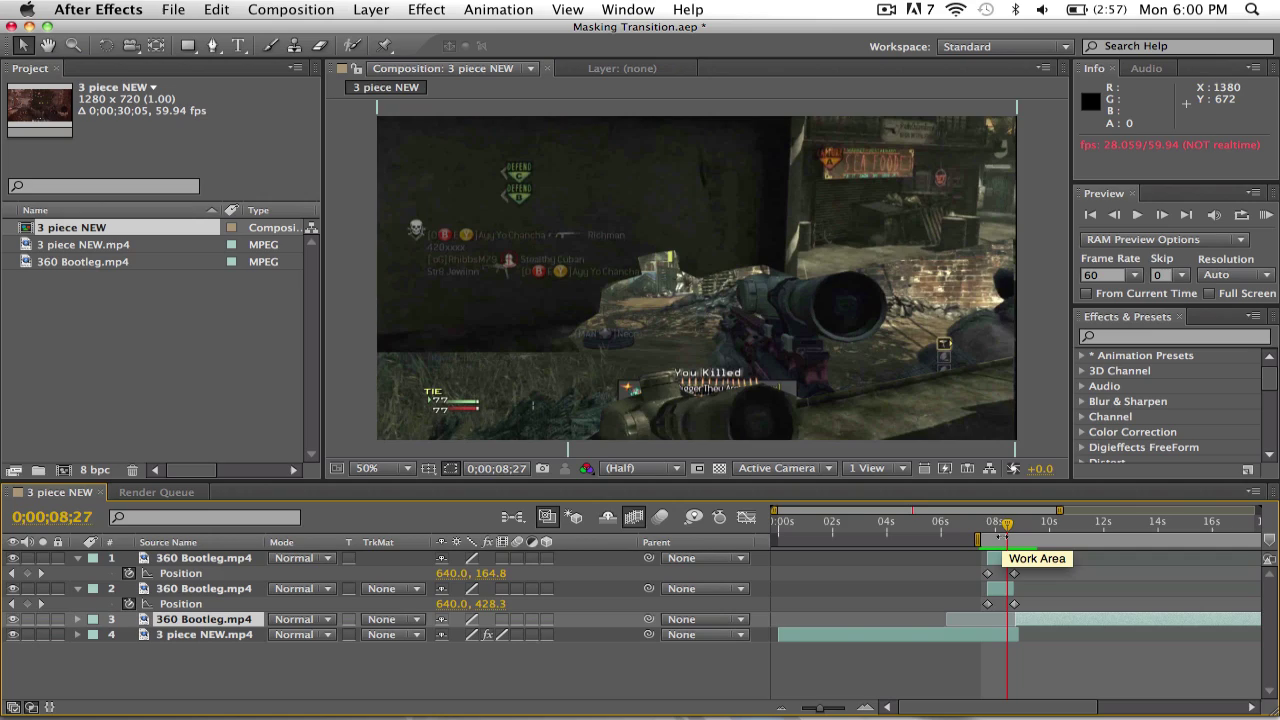